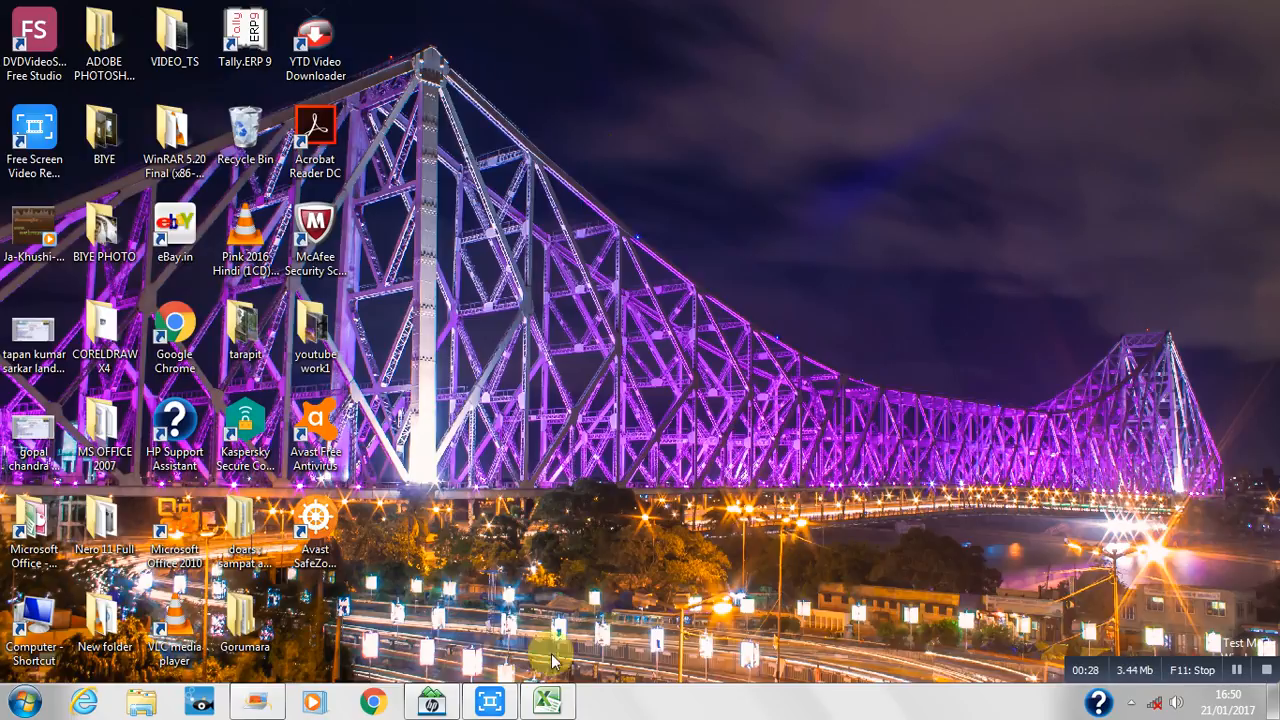
Switch to the tax workbook in Excel, open the Advance Tax Instalment sheet and review the headings of the instalment and slab tables.
click(548, 702)
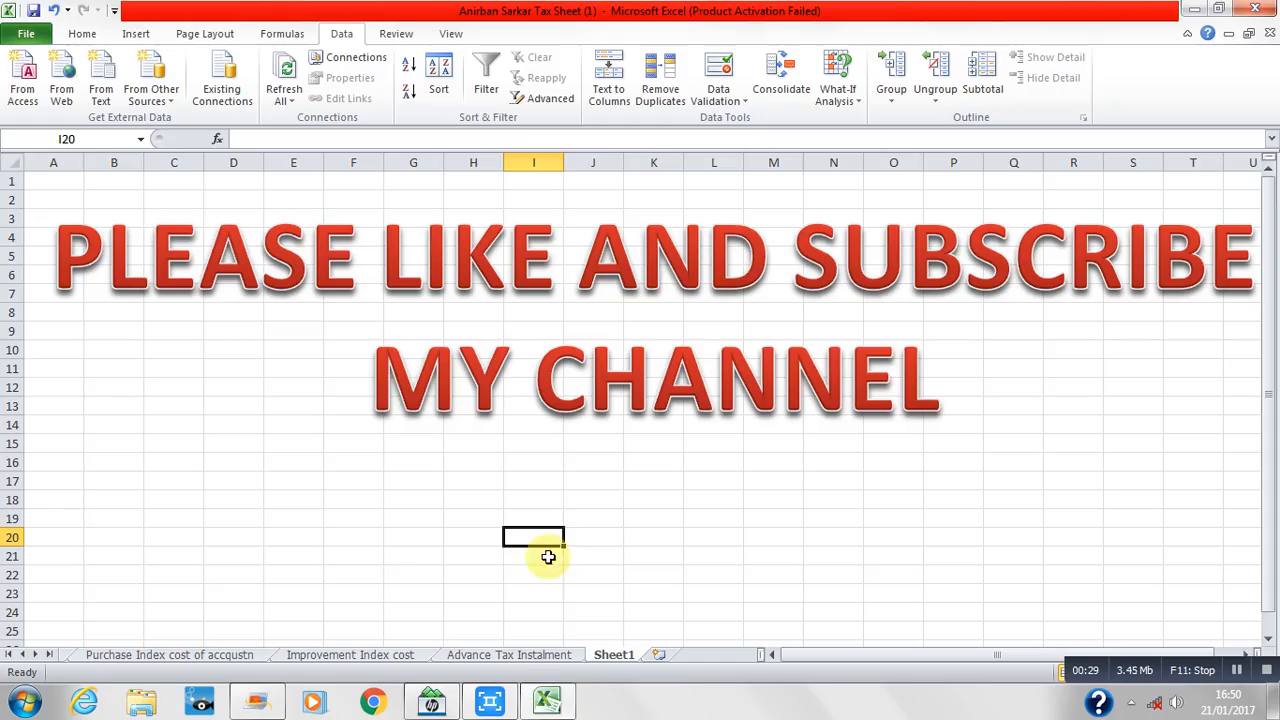
click(503, 655)
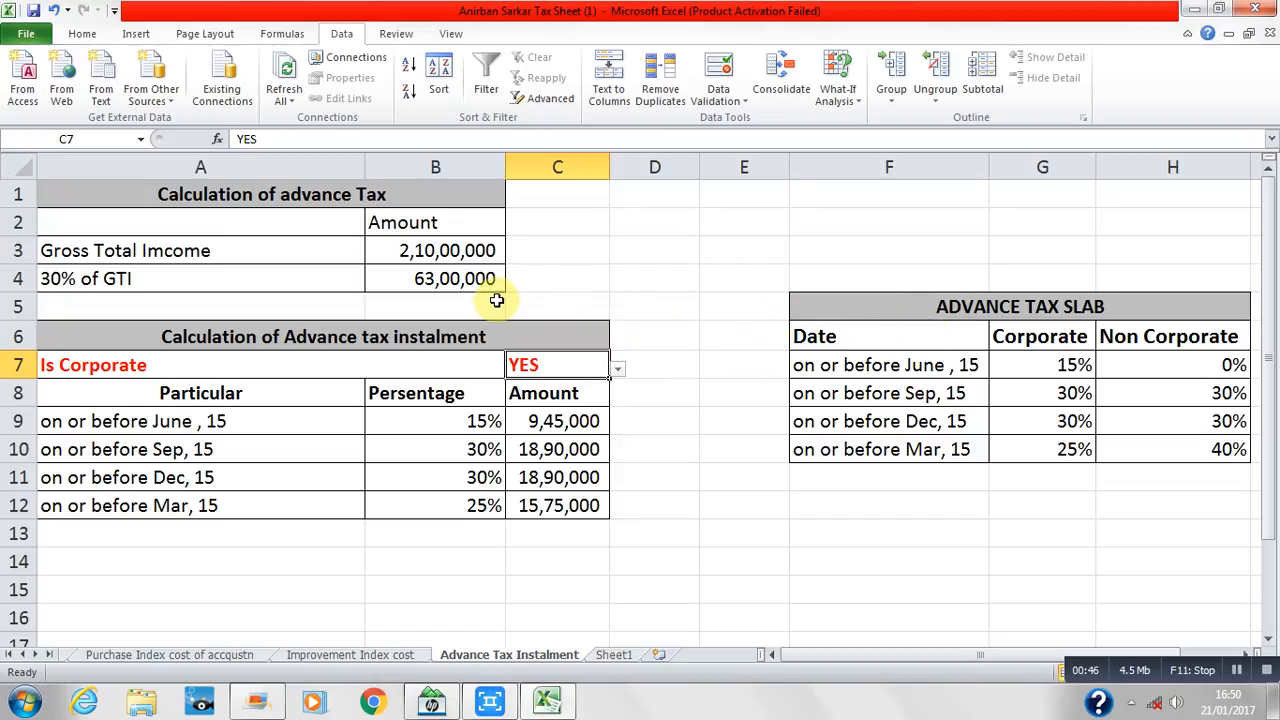
click(532, 341)
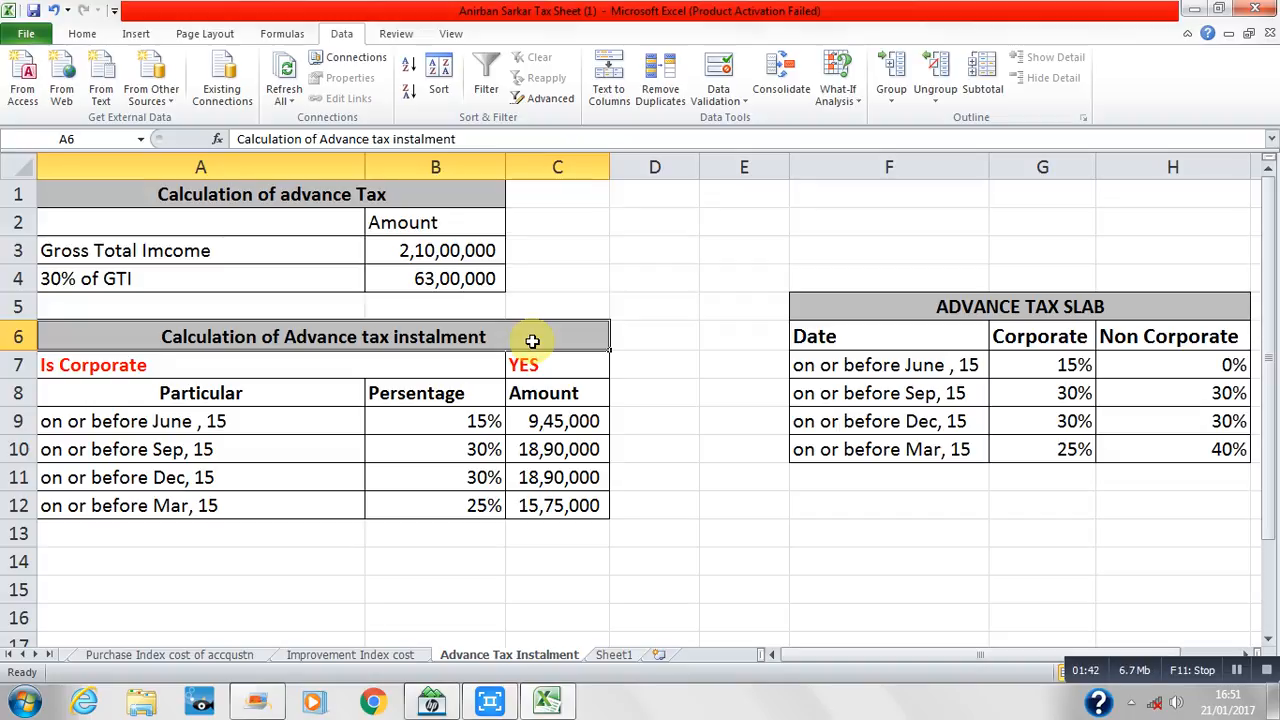
click(896, 308)
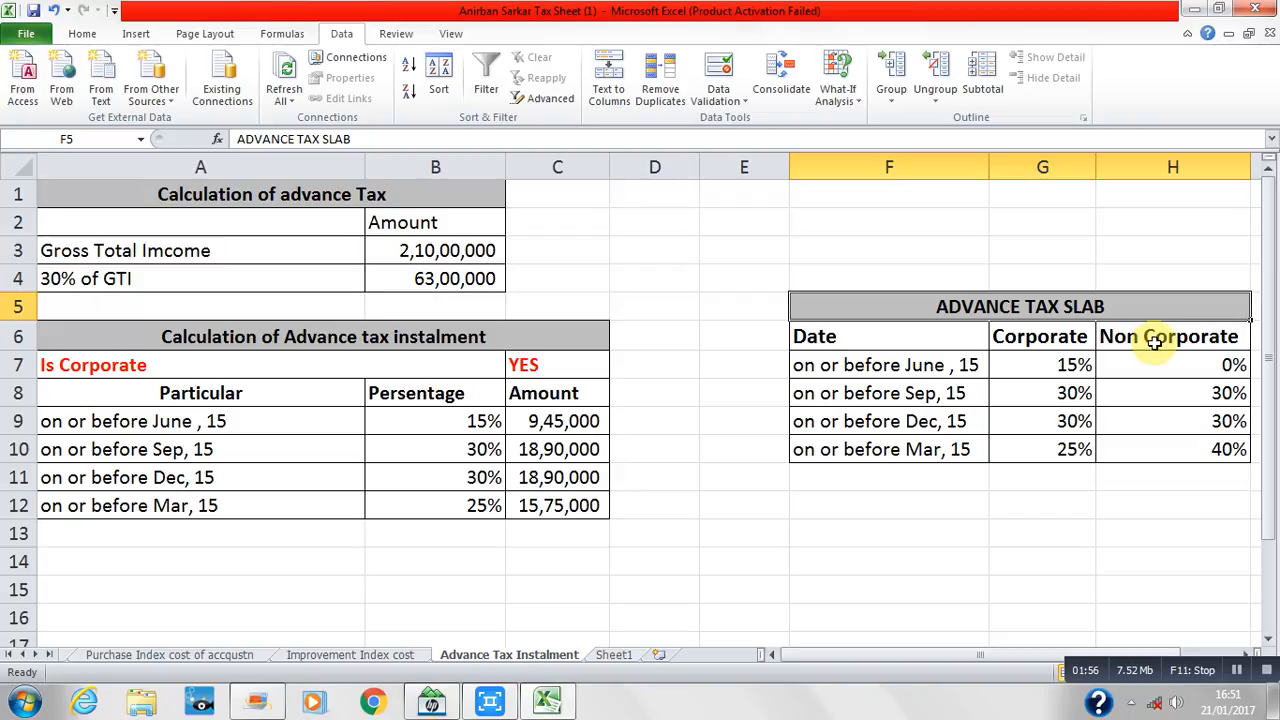
click(1078, 338)
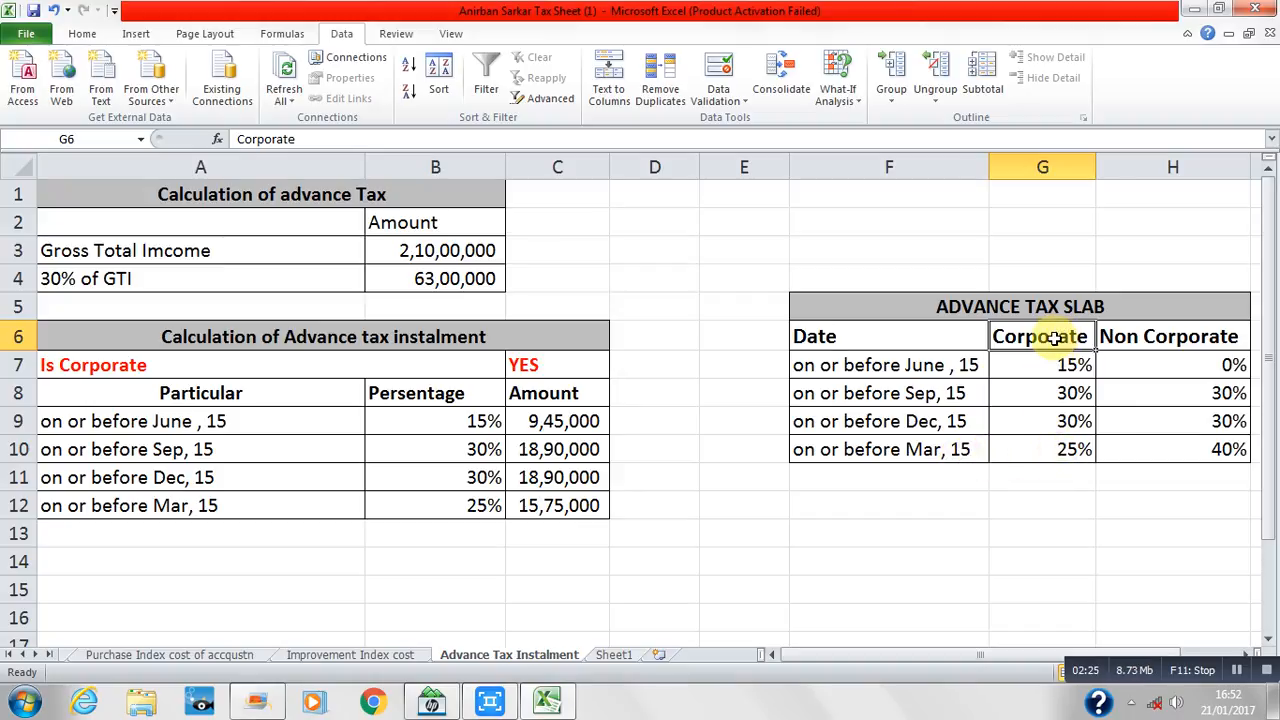
click(1160, 337)
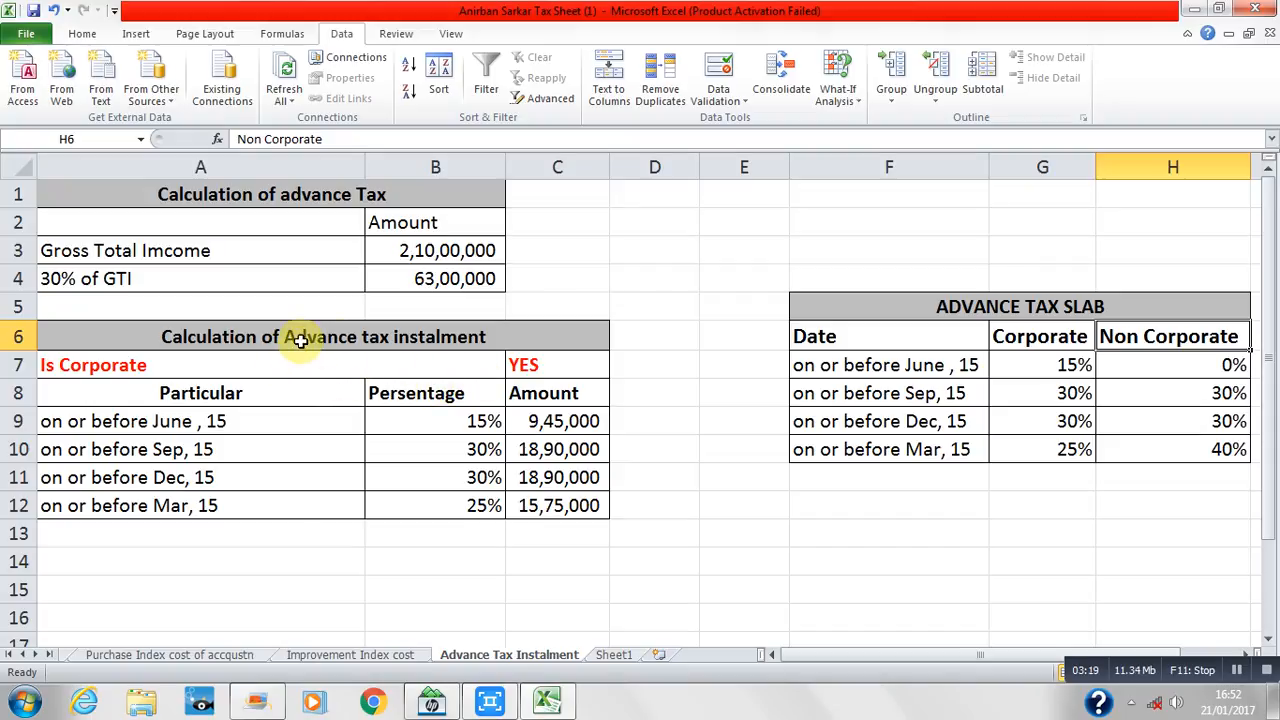
Try the Is Corporate option in C7 with NO, and set it back to YES.
click(531, 366)
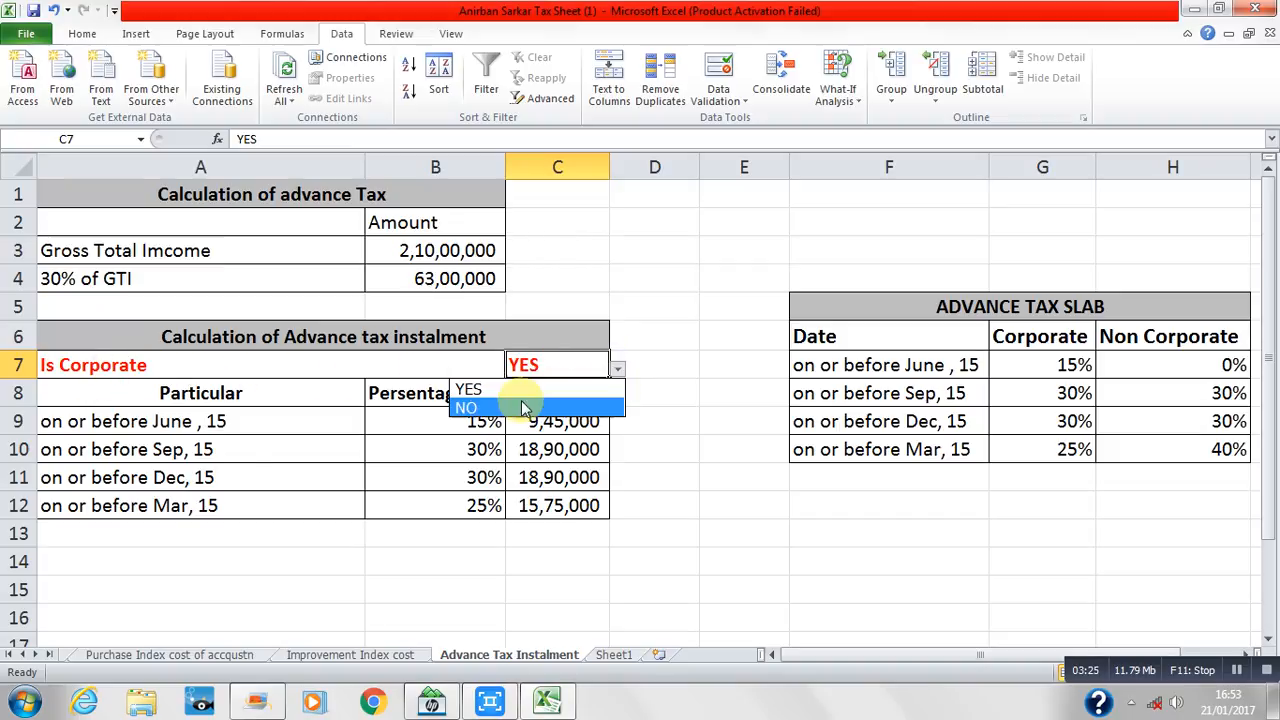
click(521, 409)
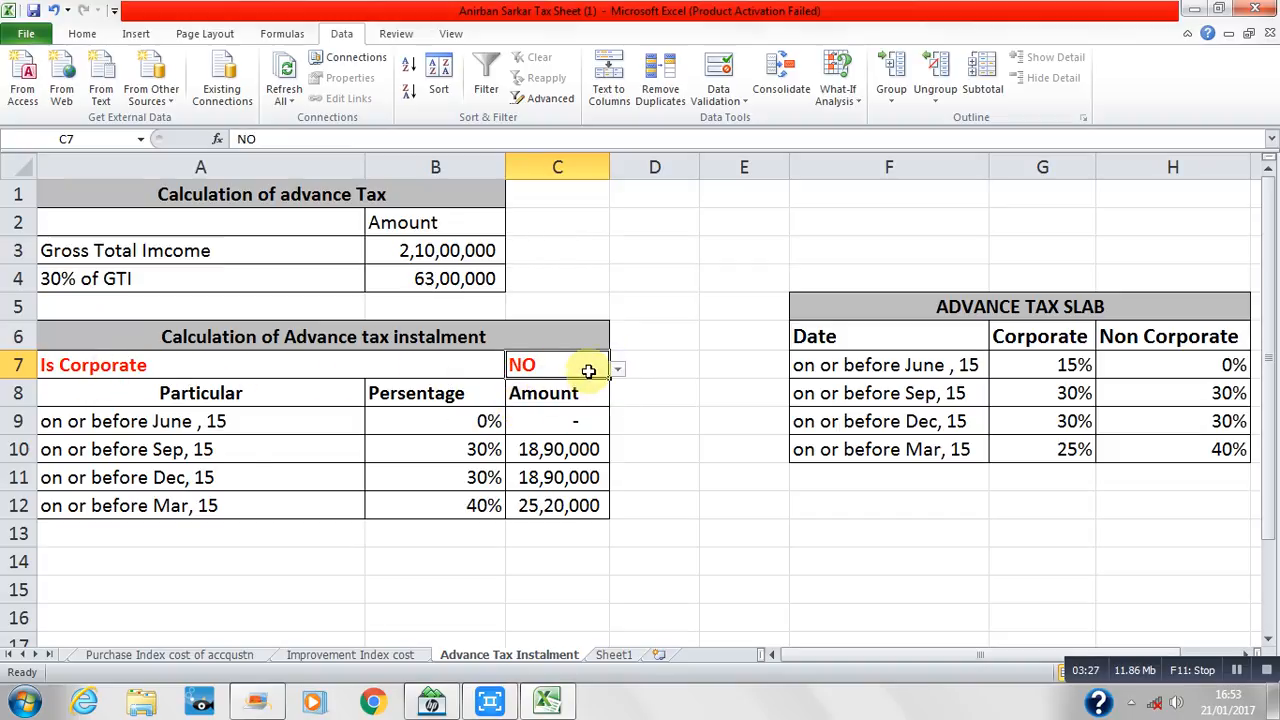
click(616, 371)
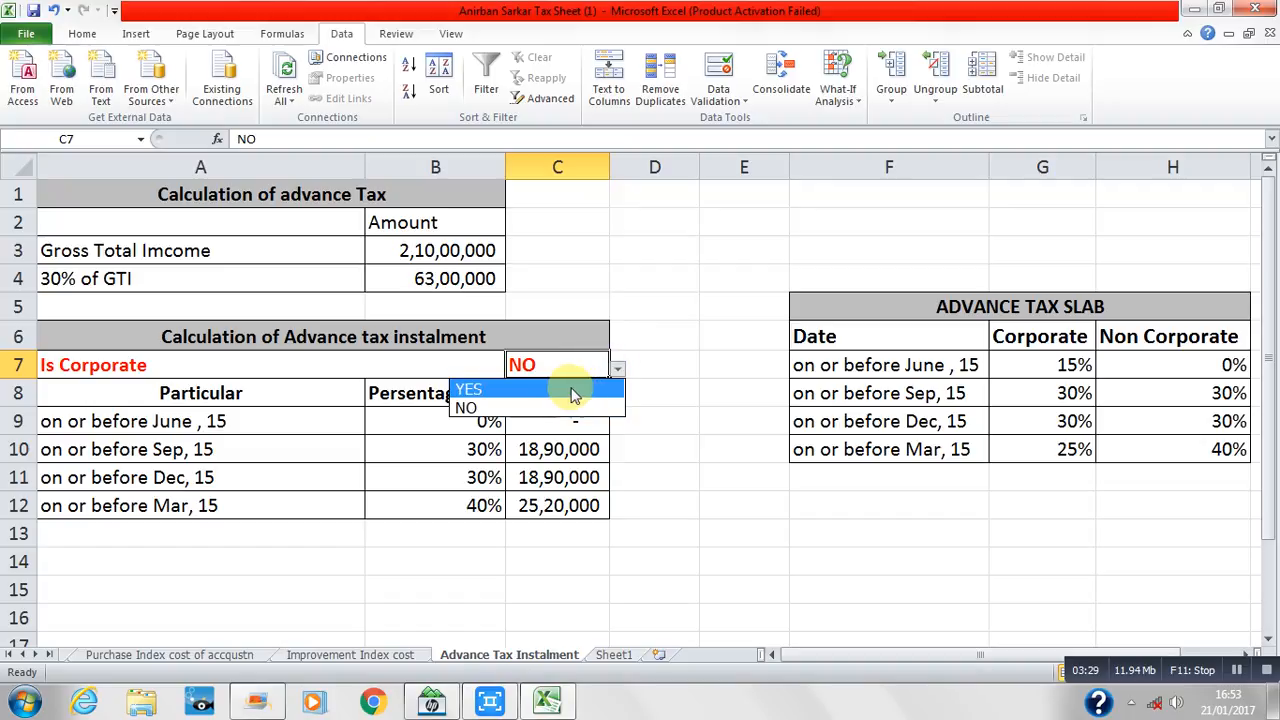
click(565, 391)
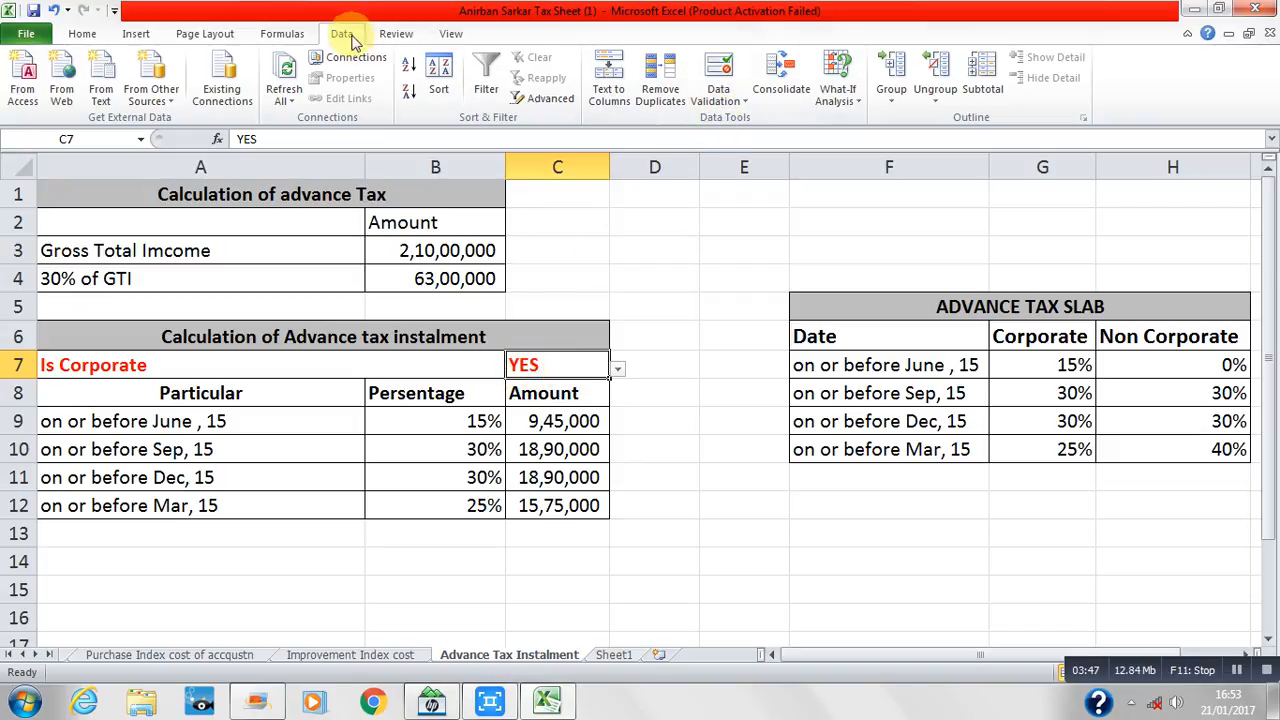
Apply List data validation with the source YES, NO to the Is Corporate cell C7, and choose YES from its list.
click(735, 103)
click(760, 122)
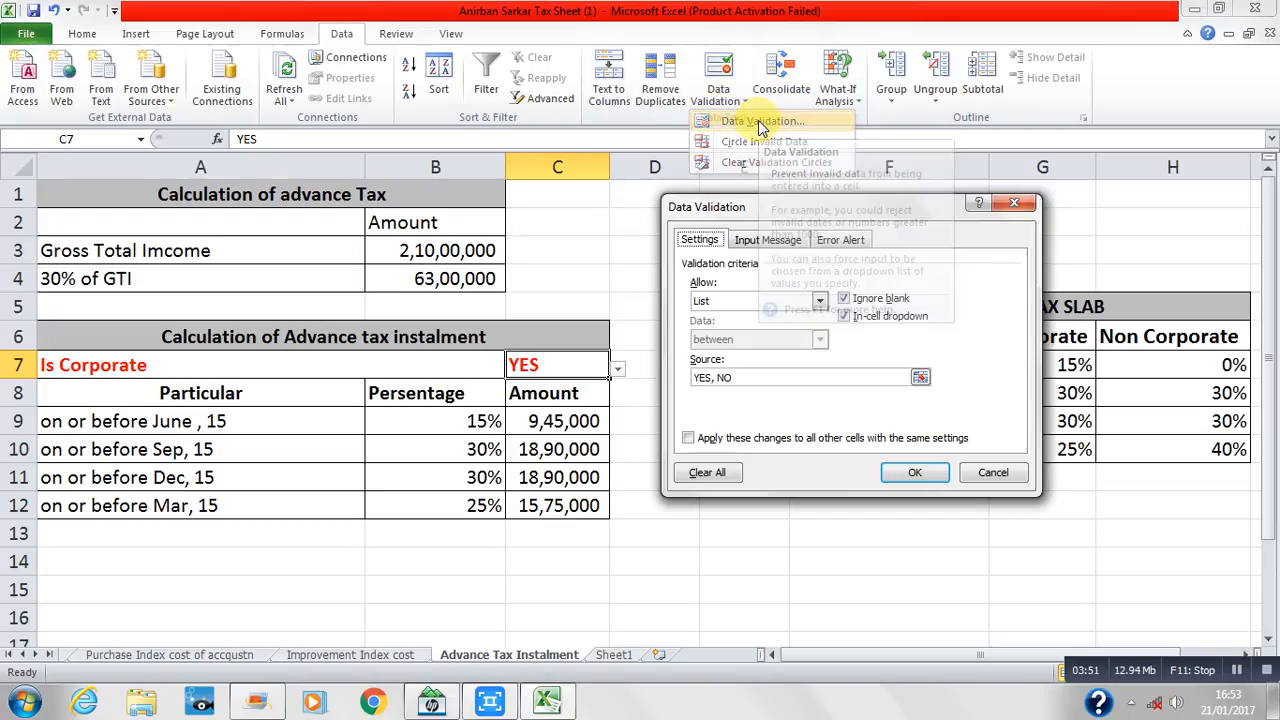
click(768, 300)
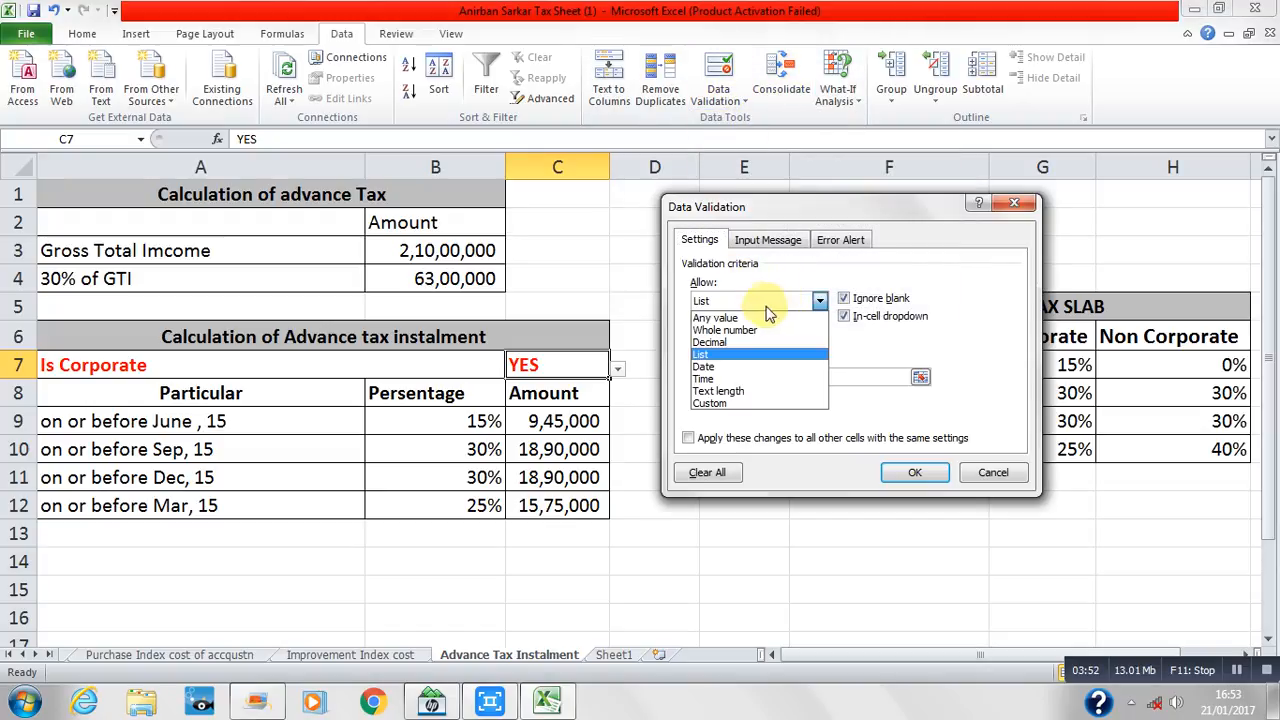
click(733, 362)
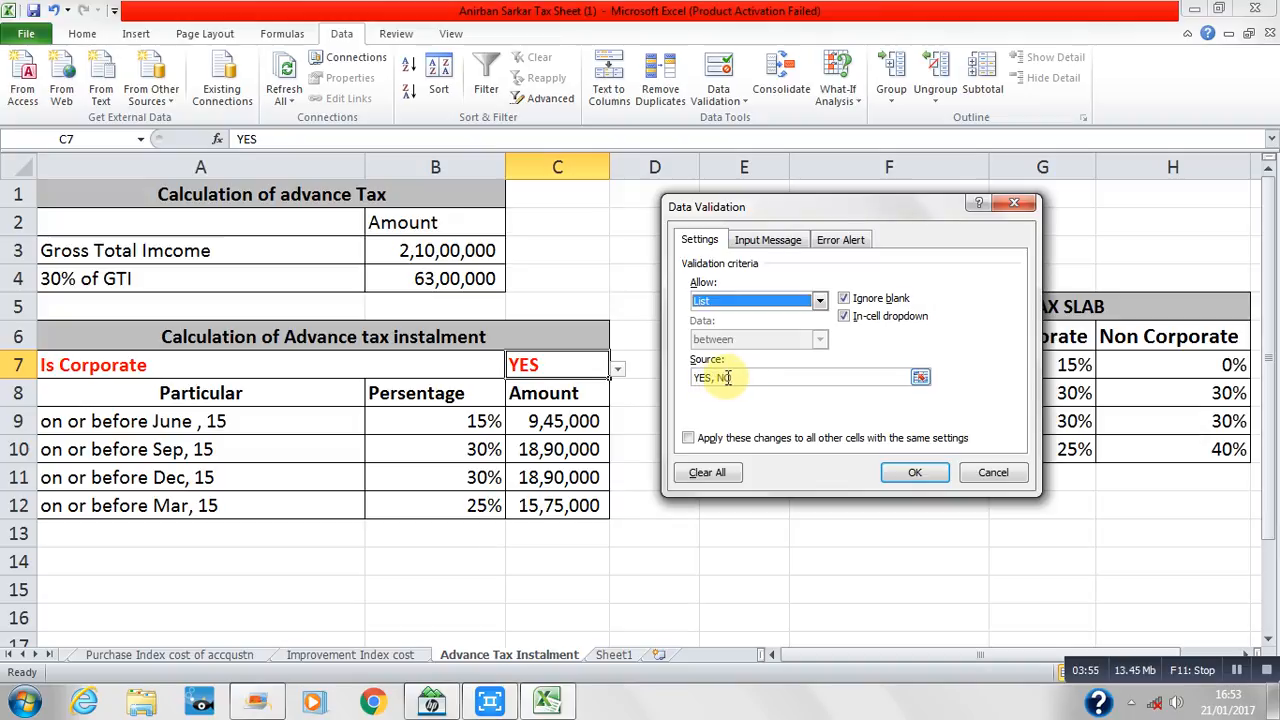
click(925, 478)
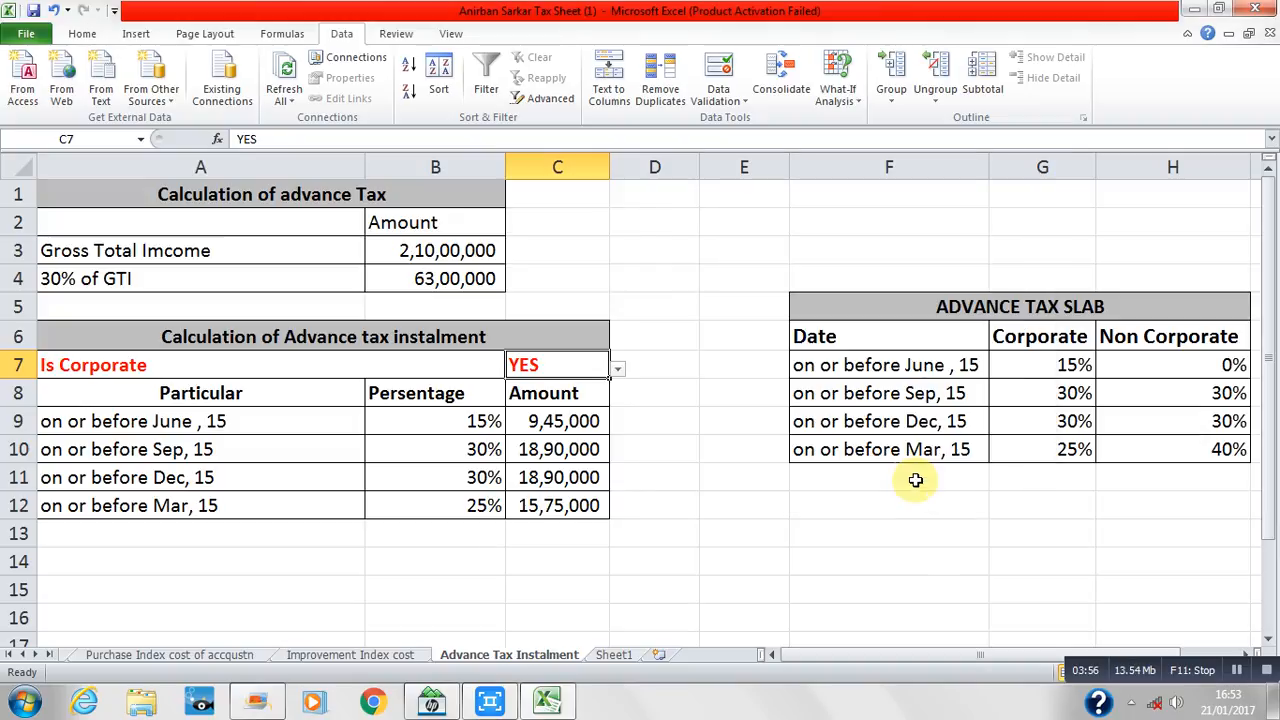
click(616, 368)
click(576, 392)
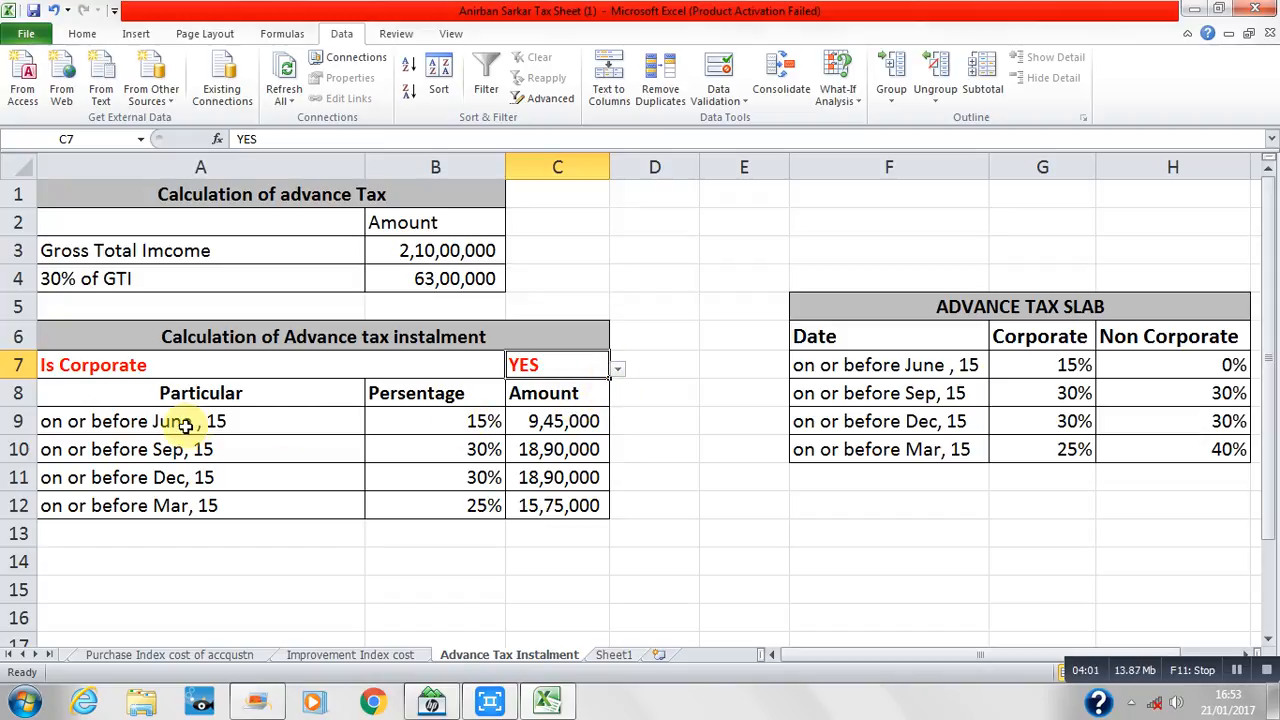
In the percentage formula in B9, re-enter the first IF condition's cell reference as the absolute reference $C$7.
click(467, 421)
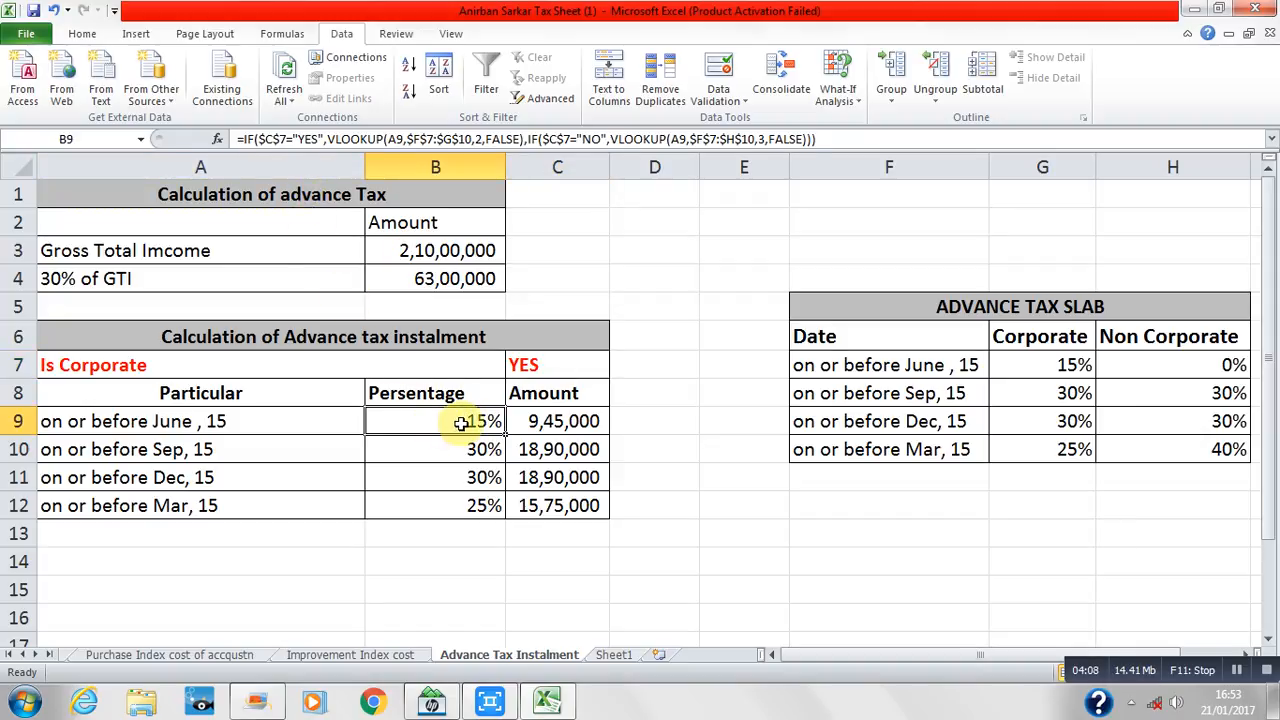
double_click(460, 421)
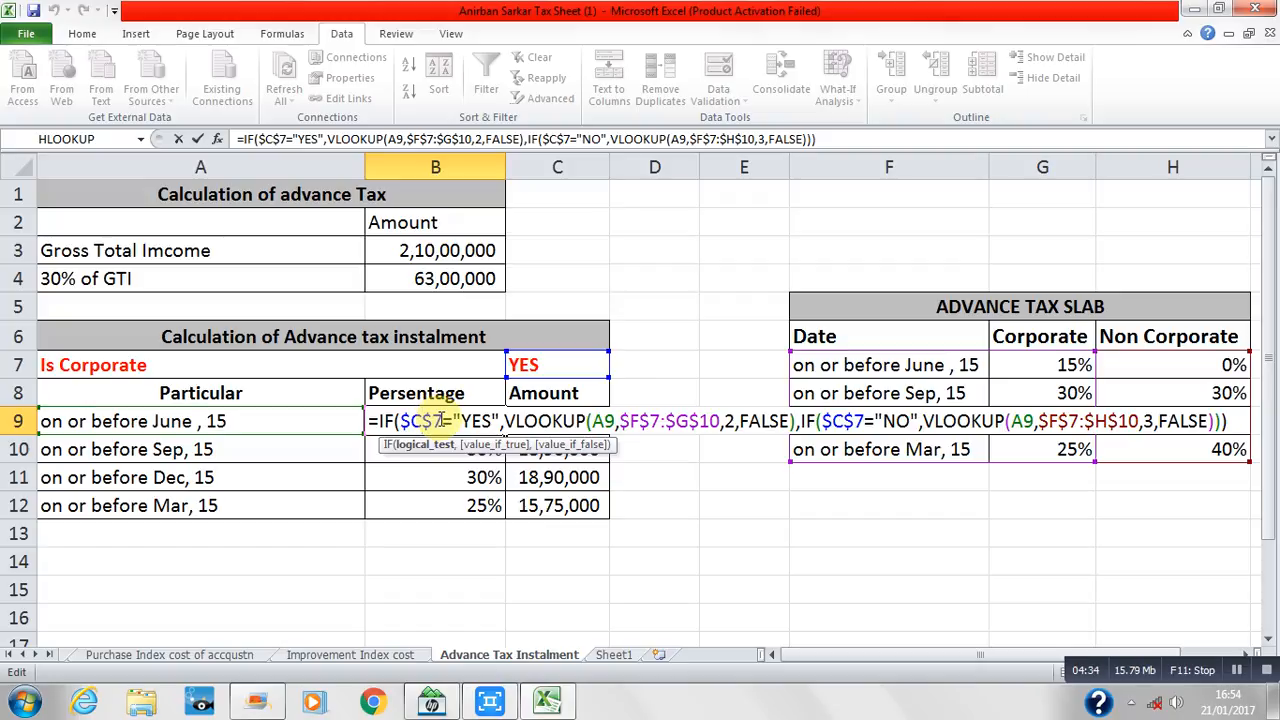
key(BackSpace)
key(BackSpace)
key(BackSpace)
key(BackSpace)
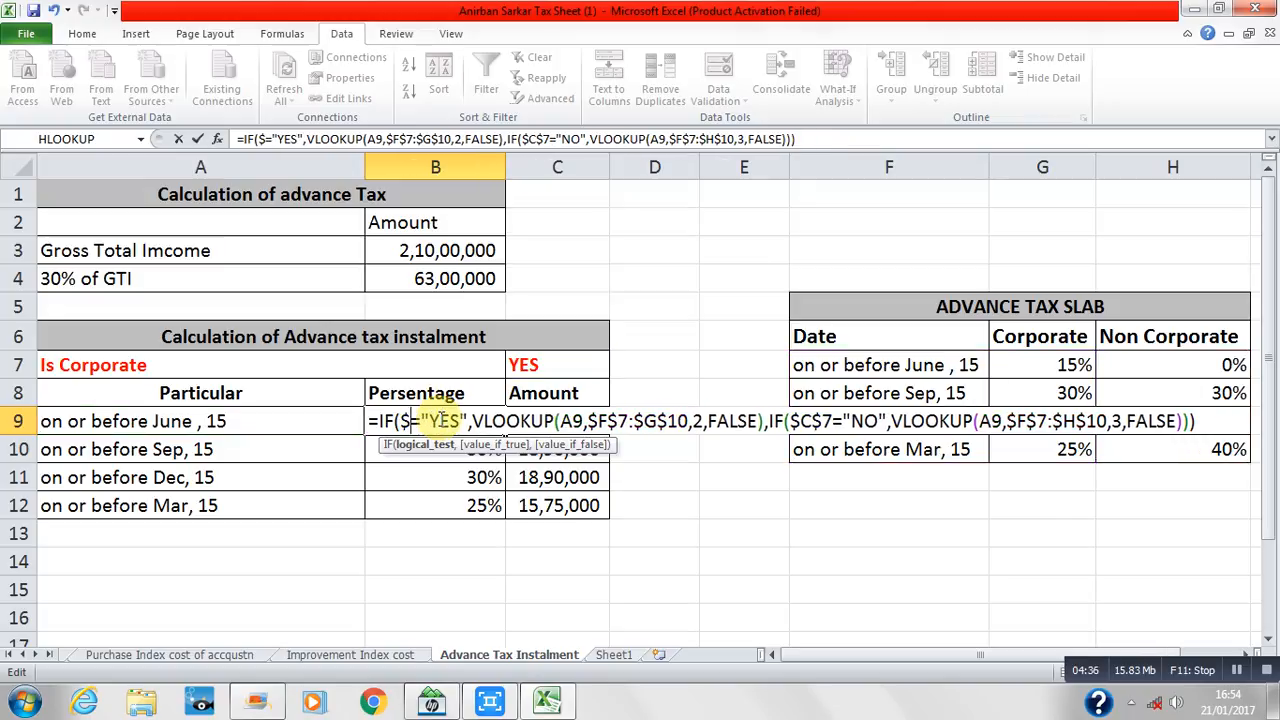
click(528, 368)
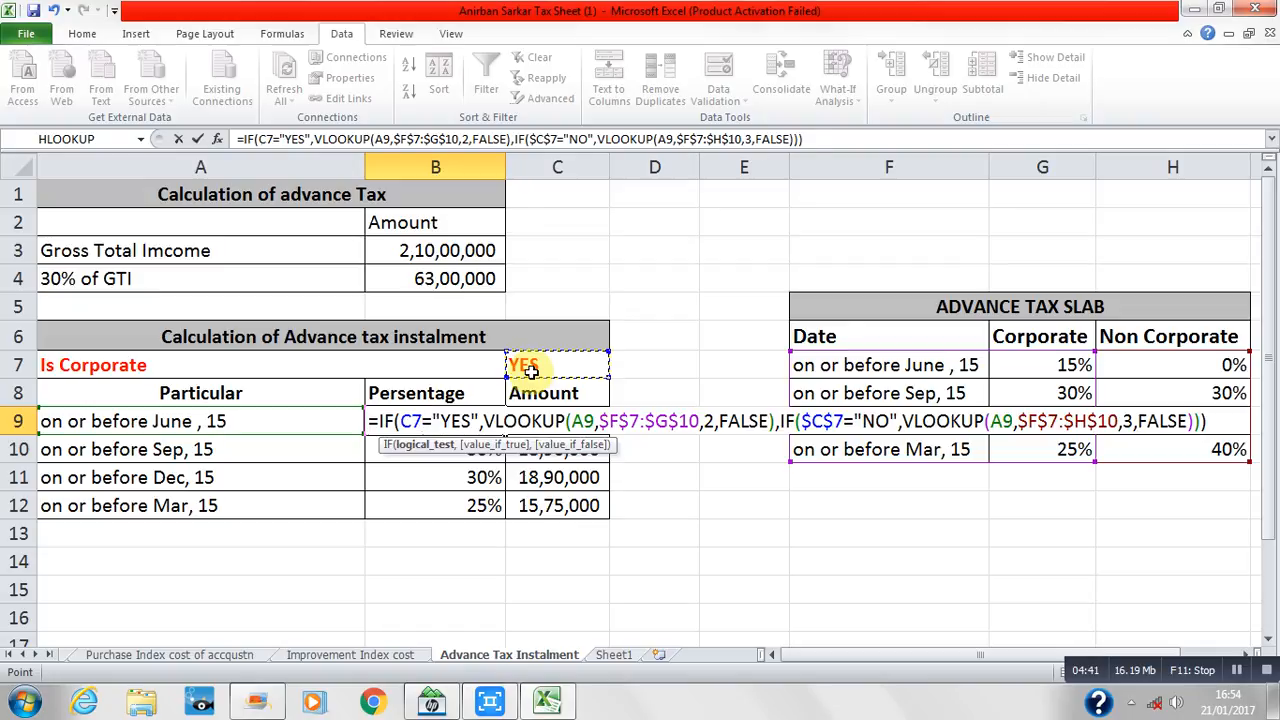
key(F4)
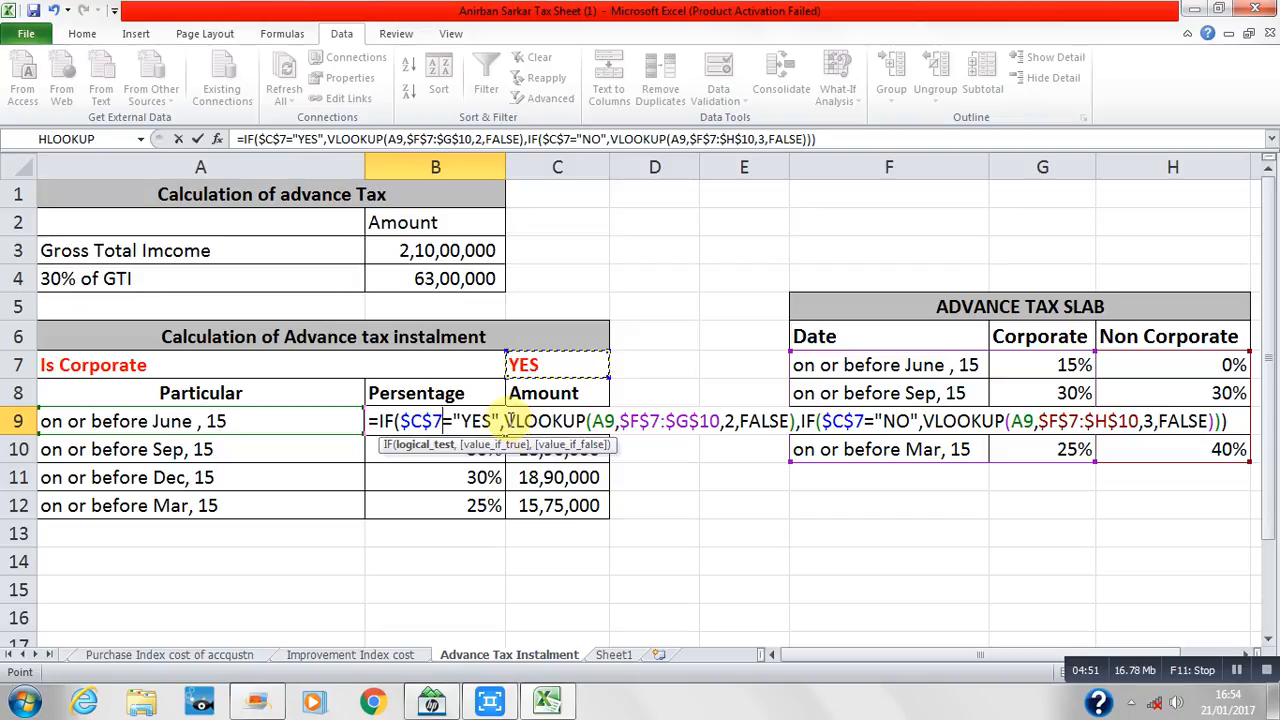
Examine the lookup value, table array and nested IF arguments of both VLOOKUP functions in B9's formula, leaving the formula as it is.
click(555, 421)
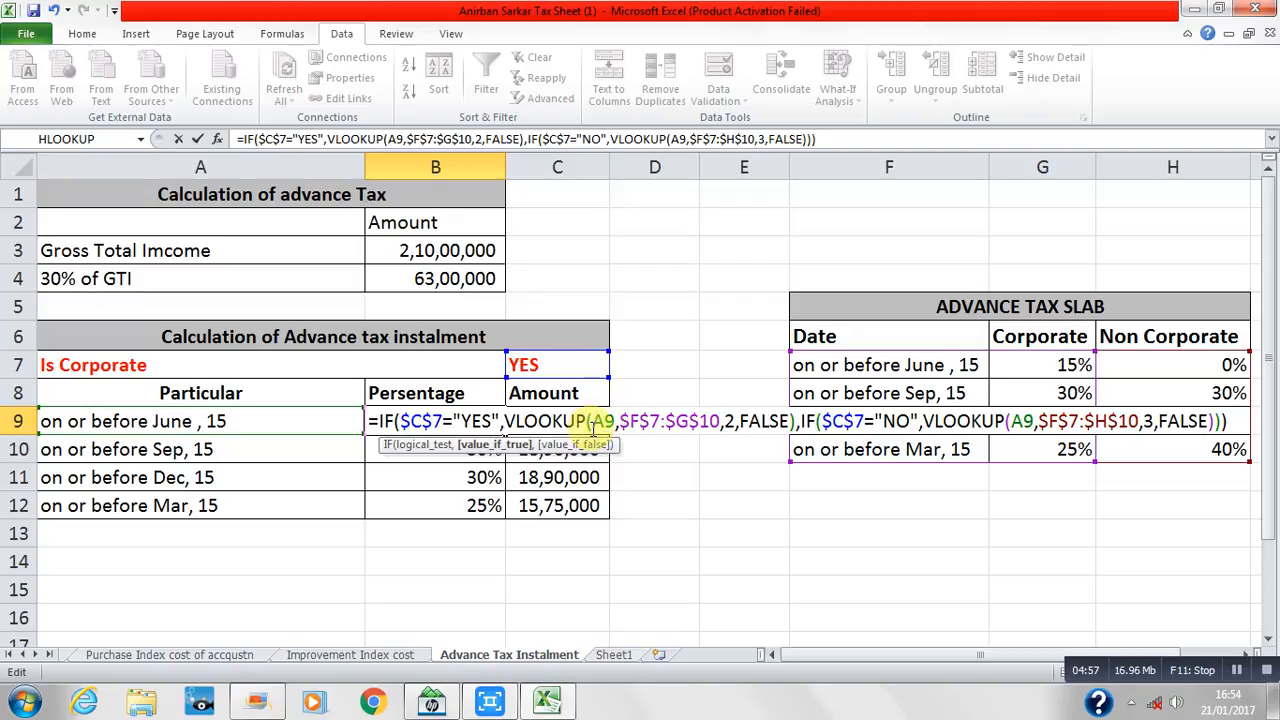
click(592, 421)
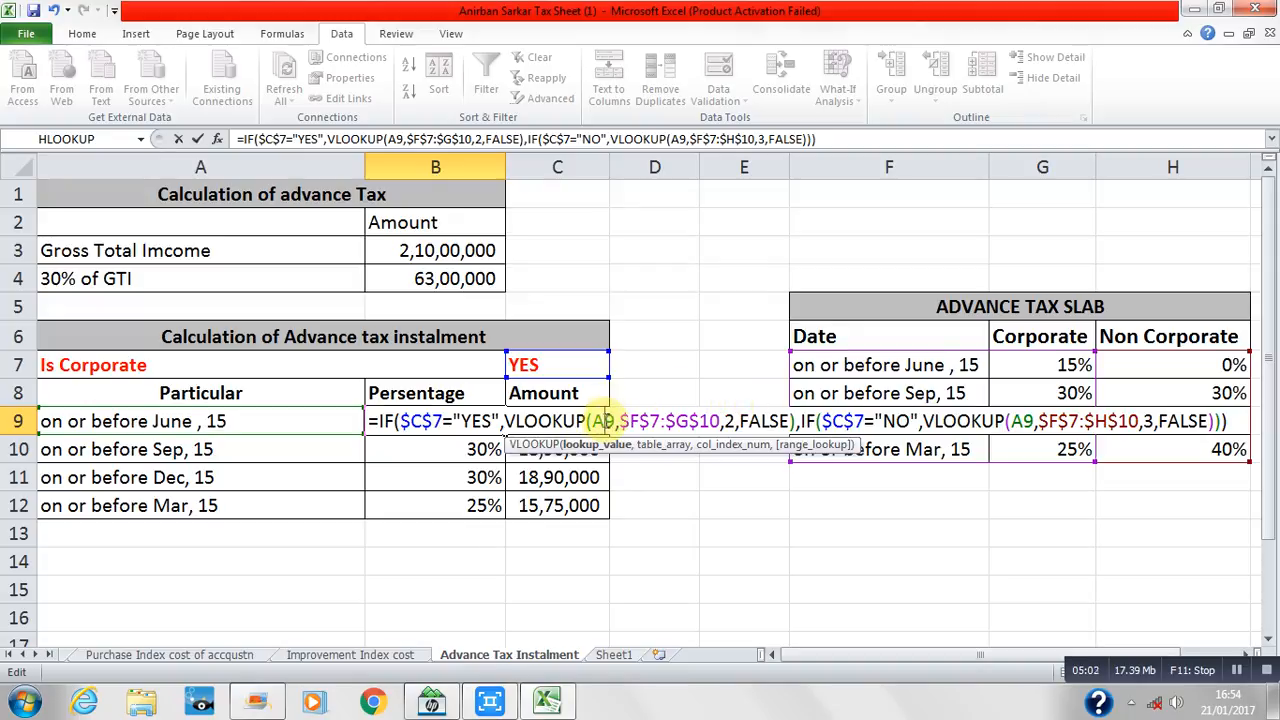
click(265, 425)
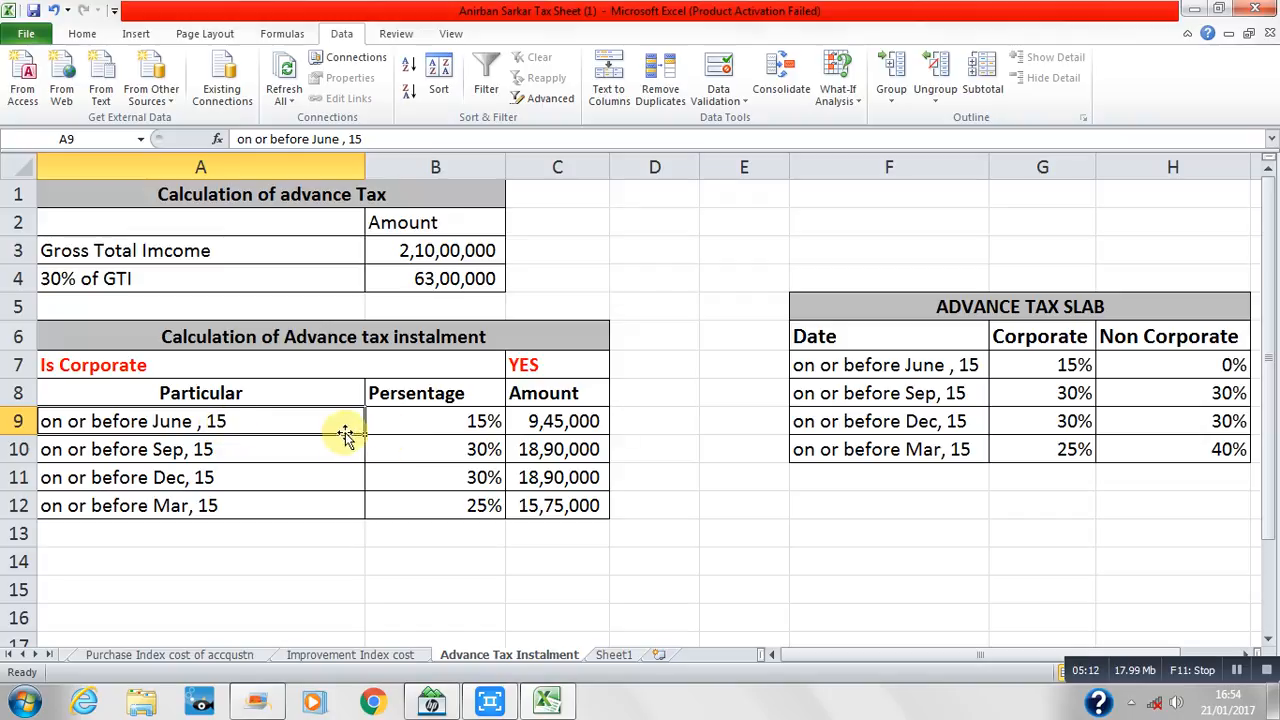
double_click(480, 424)
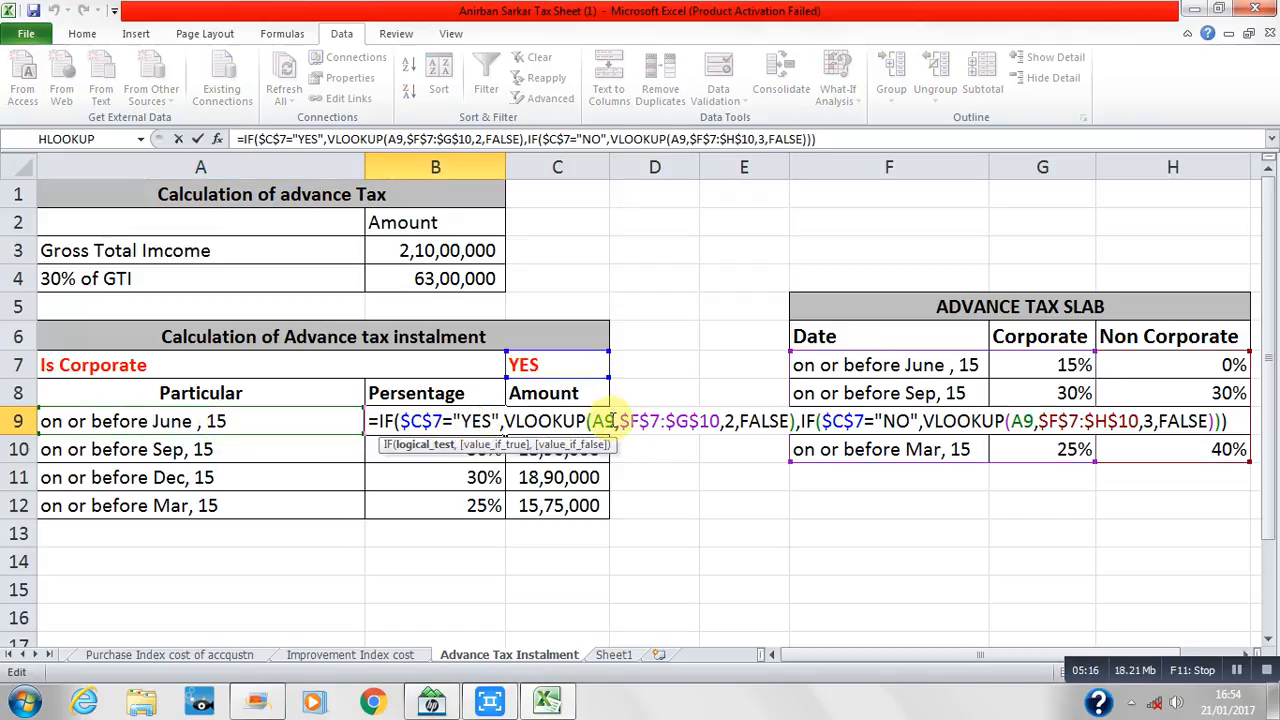
click(606, 421)
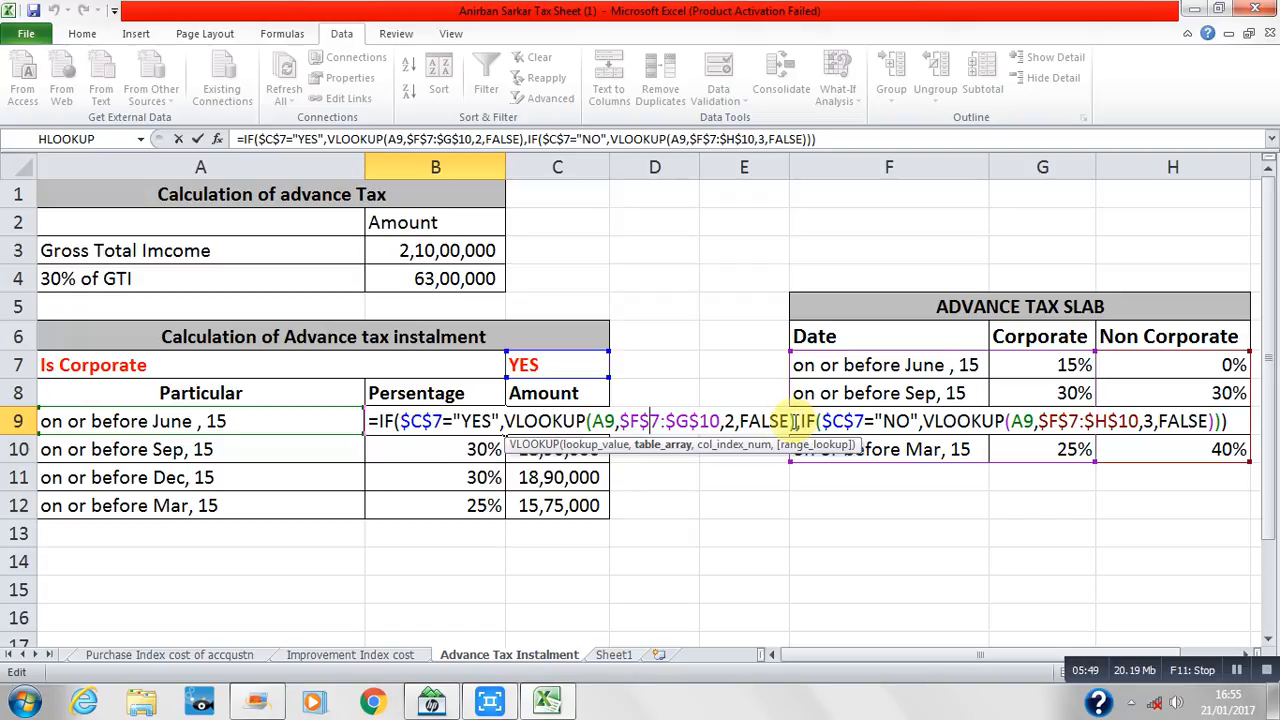
click(848, 421)
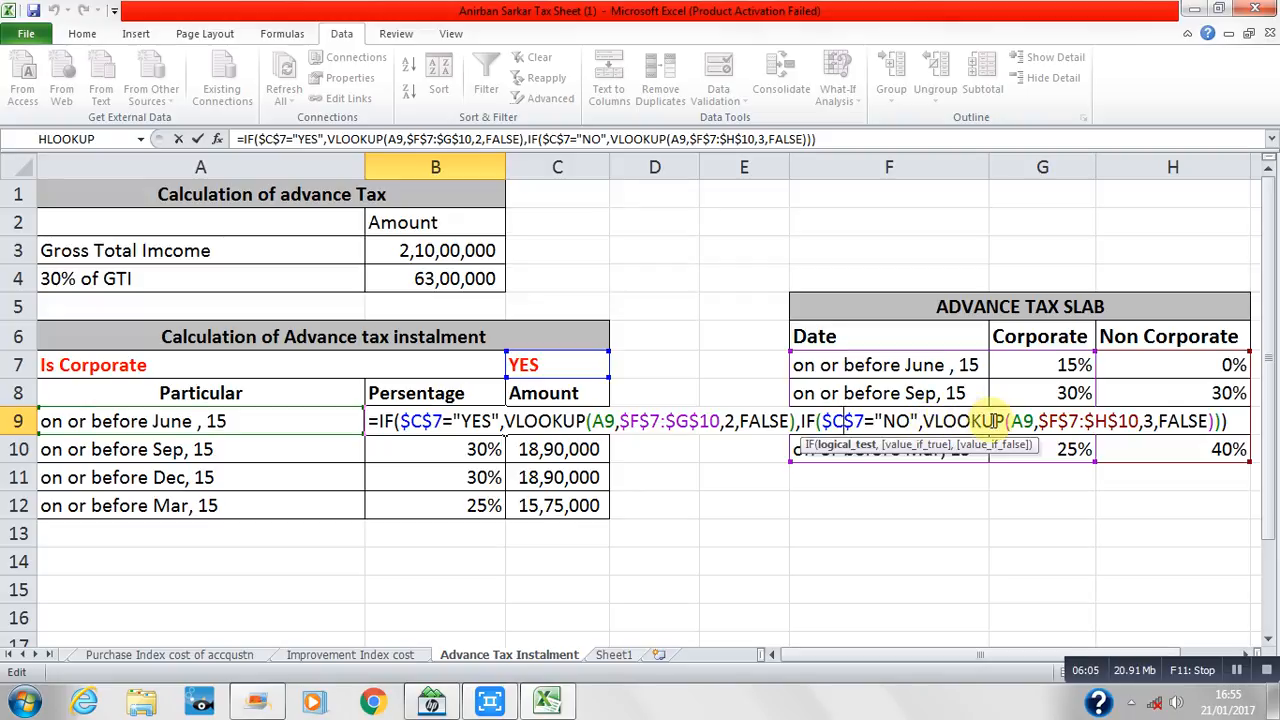
click(1020, 421)
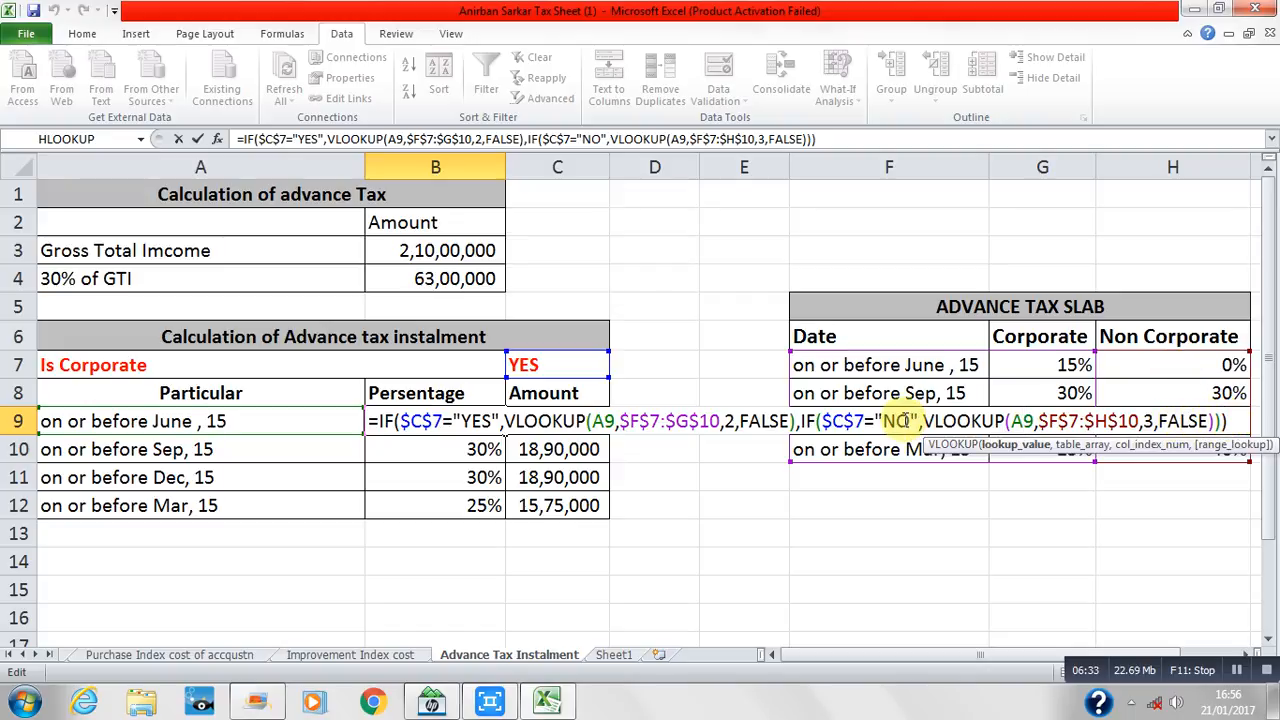
click(1234, 421)
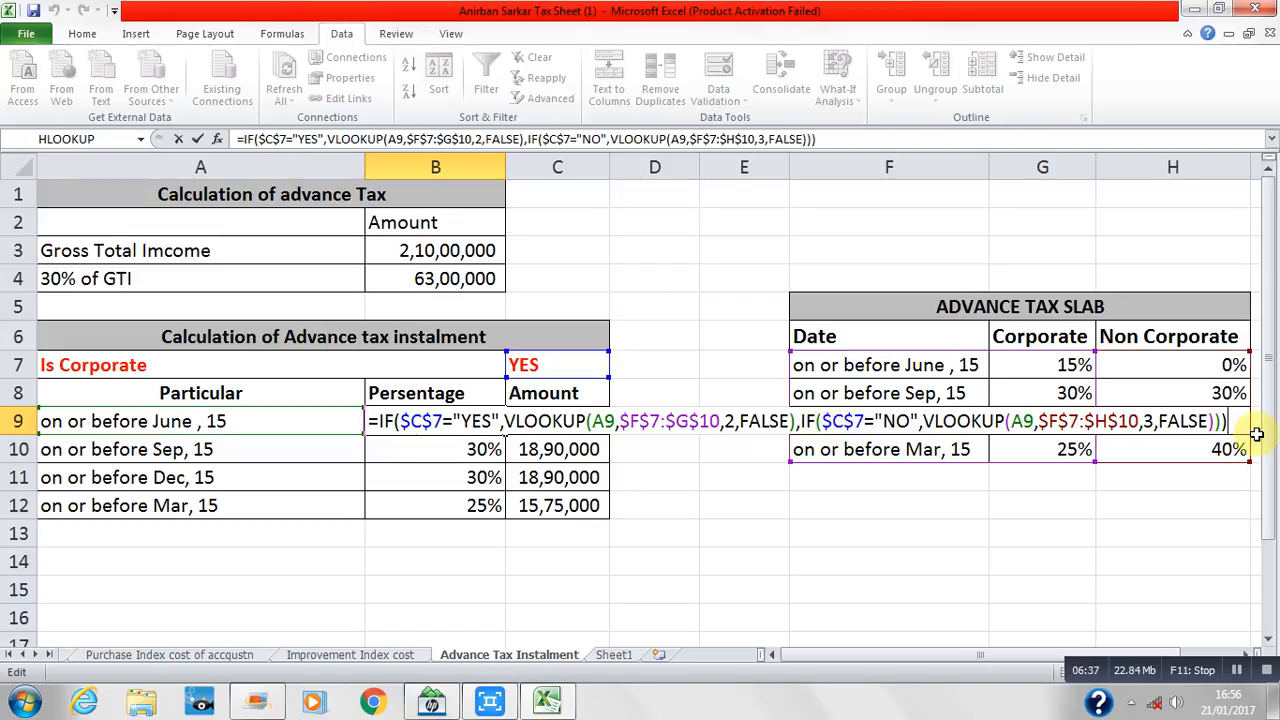
key(Return)
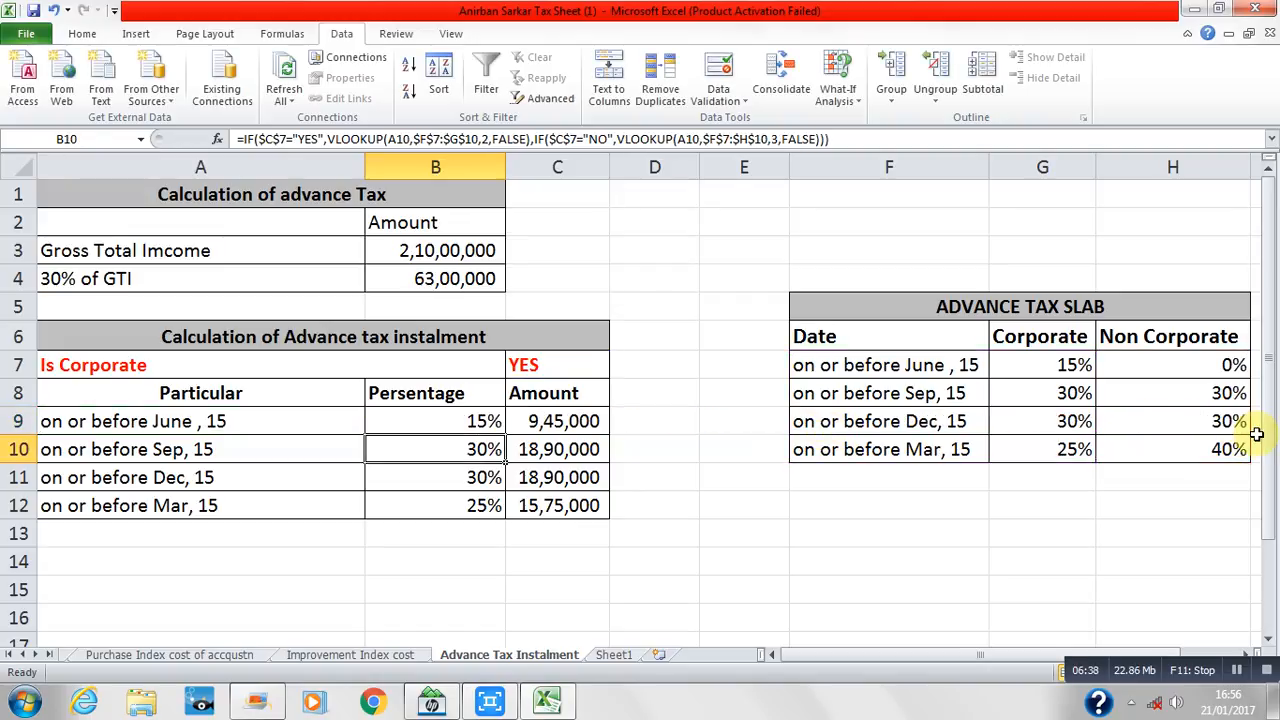
Fill the percentage formula from B9 down through B12.
click(469, 421)
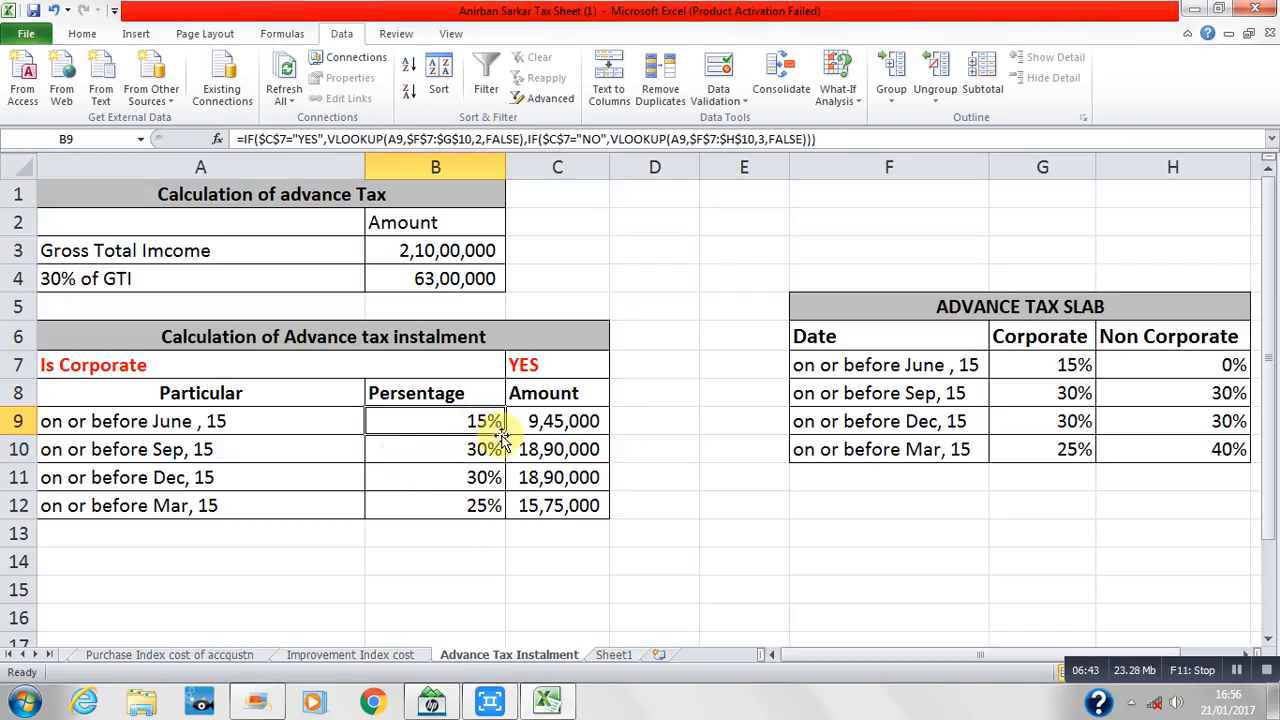
drag(506, 435, 509, 513)
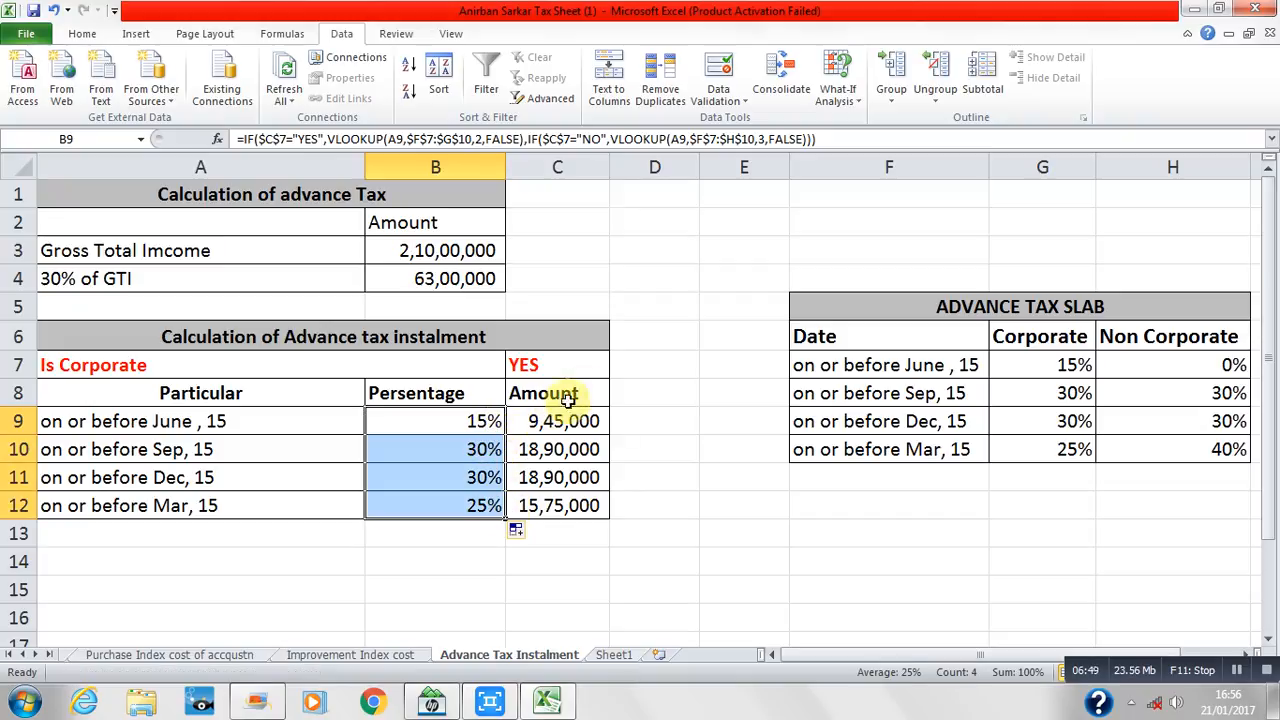
Test the filled percentage formulas by setting Is Corporate in C7 to NO and returning it to YES.
click(600, 371)
click(617, 370)
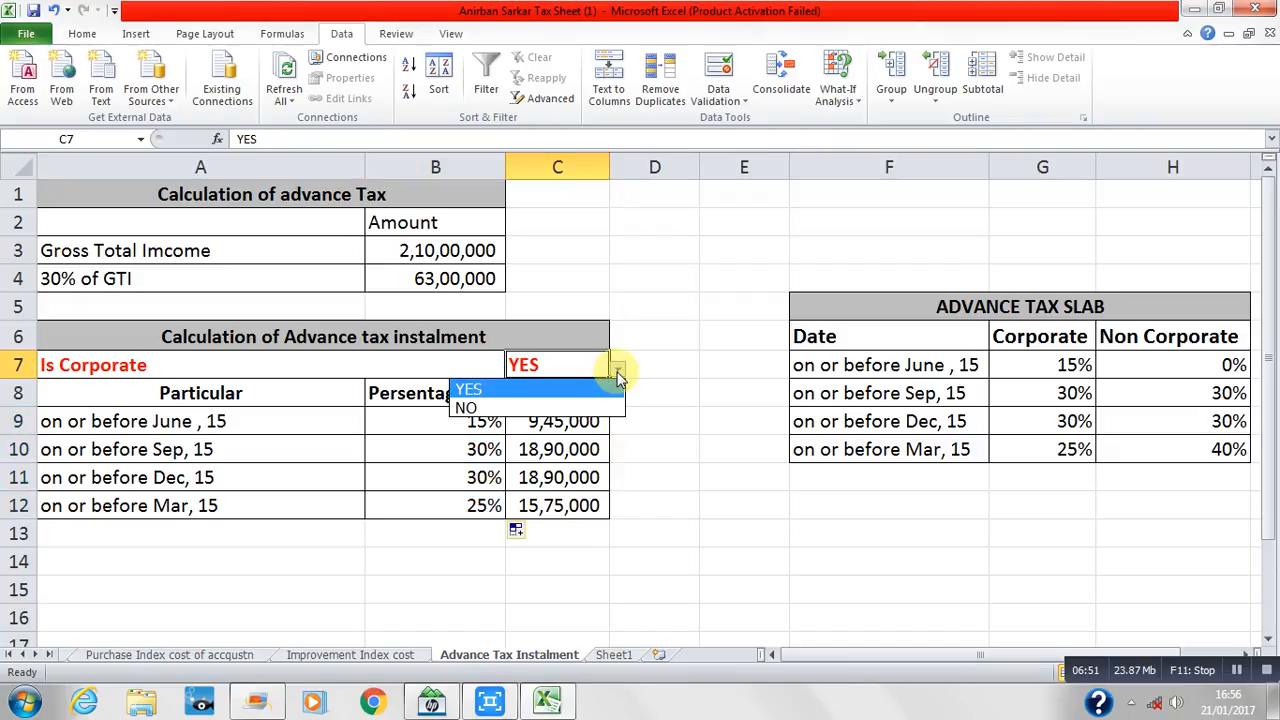
click(575, 403)
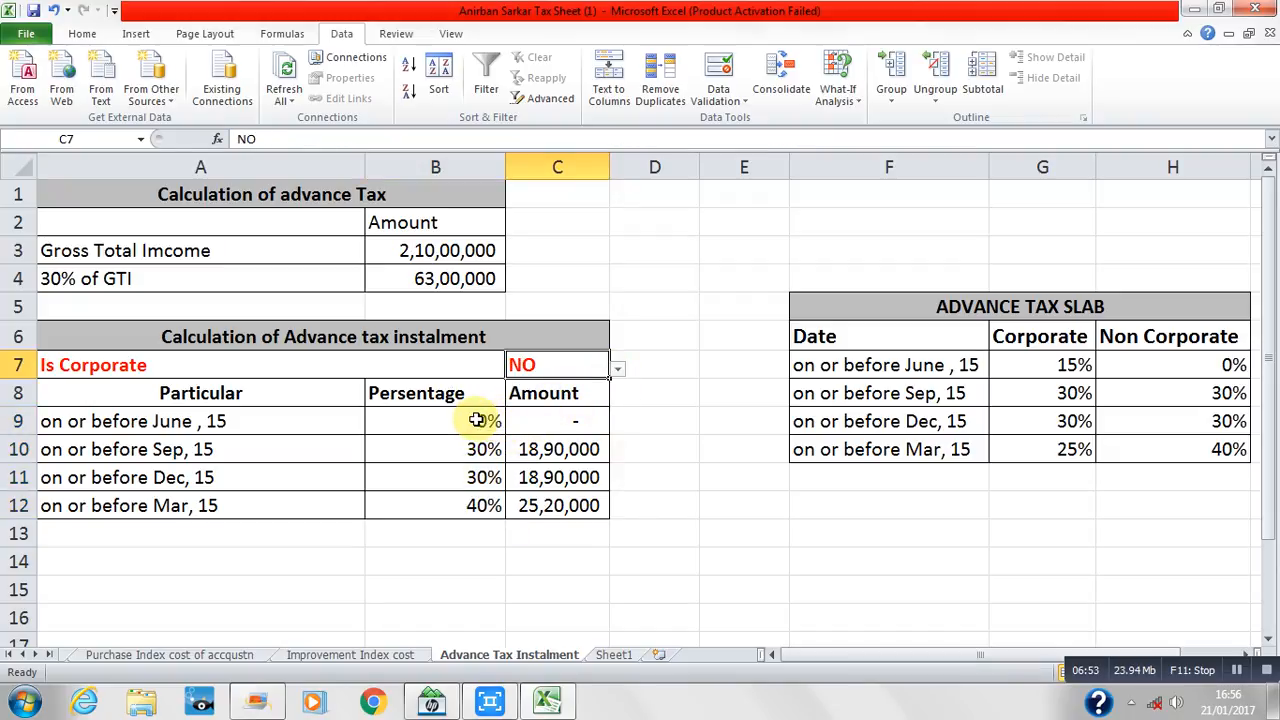
click(617, 369)
click(556, 393)
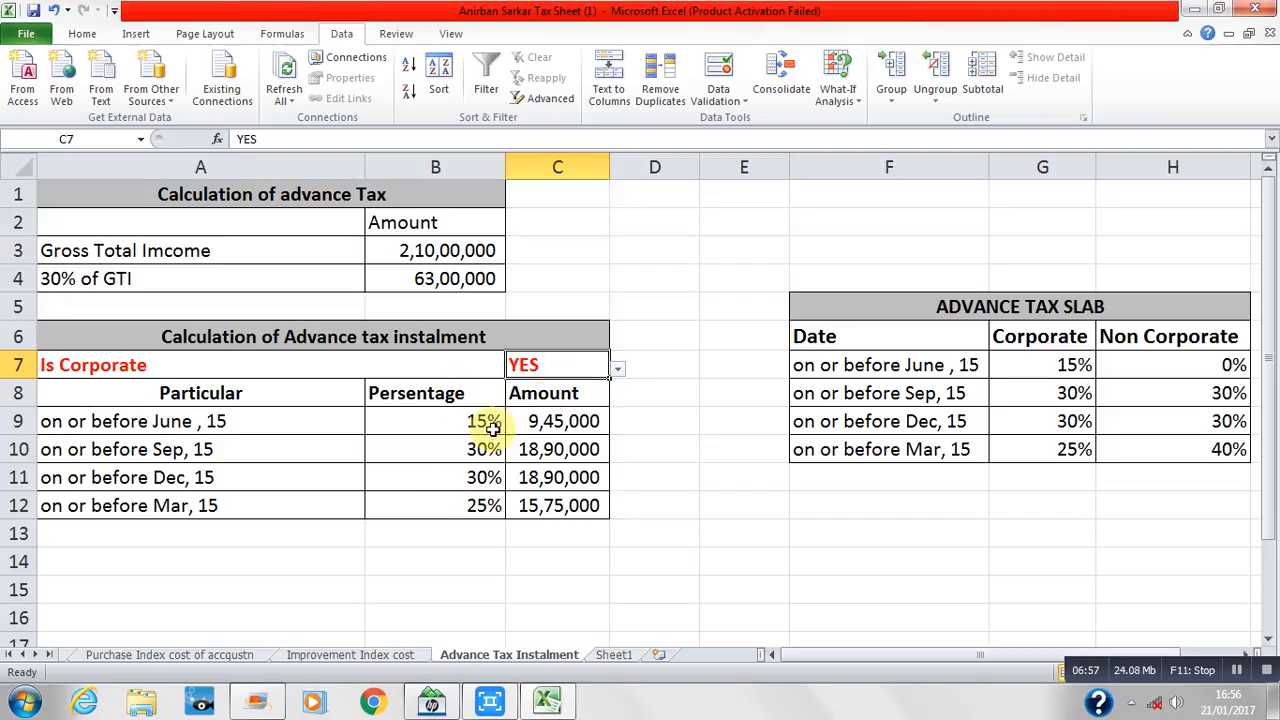
Check the amount formula =$B$4*B9 in C9 and fill it down through C12.
double_click(581, 423)
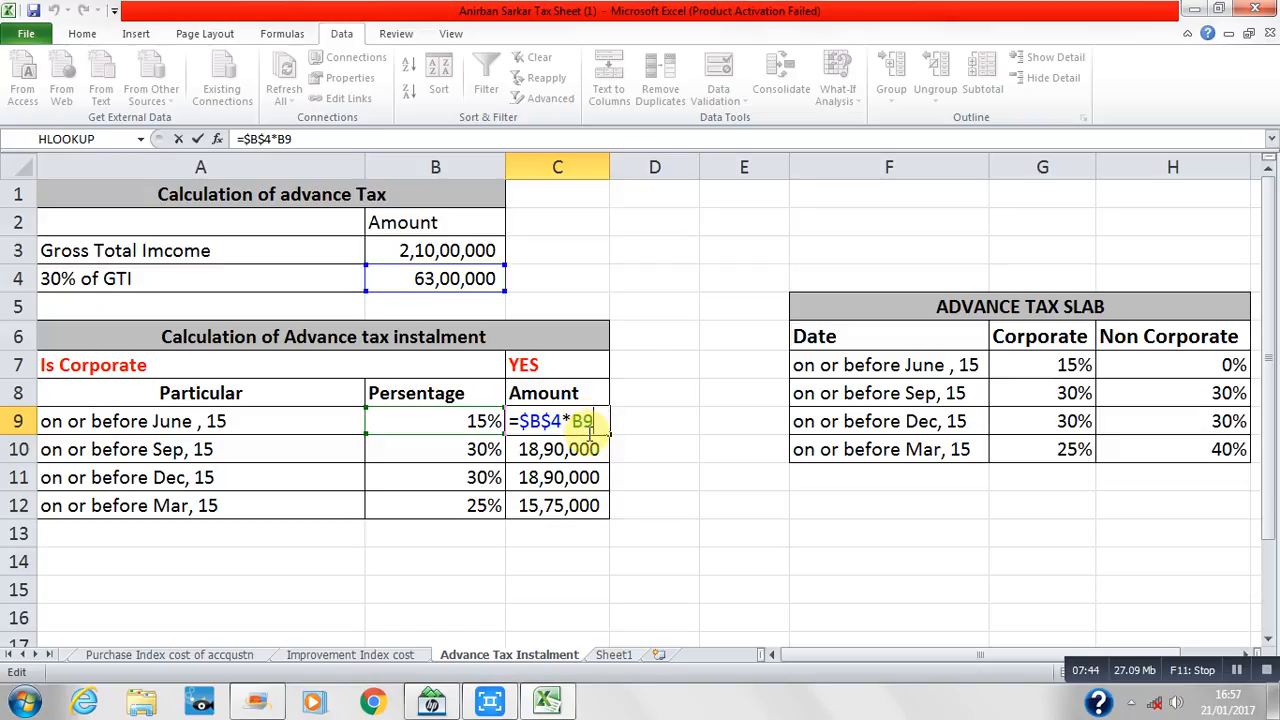
key(Return)
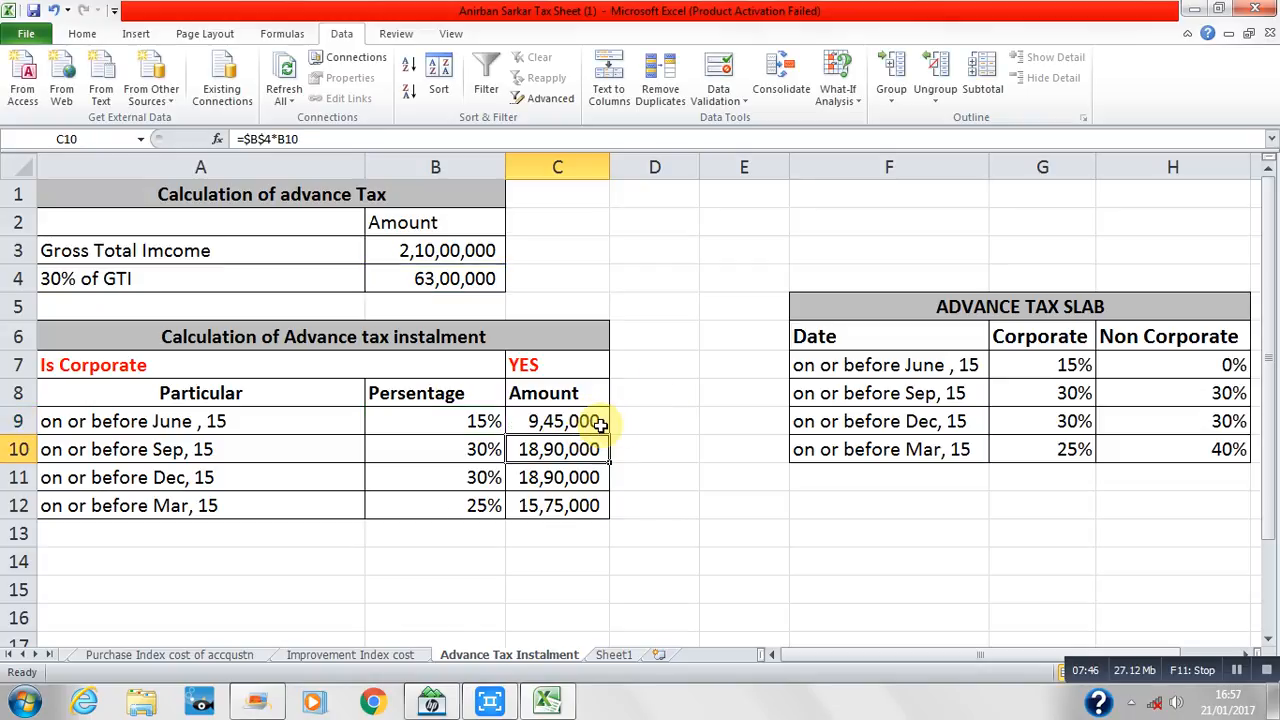
click(600, 423)
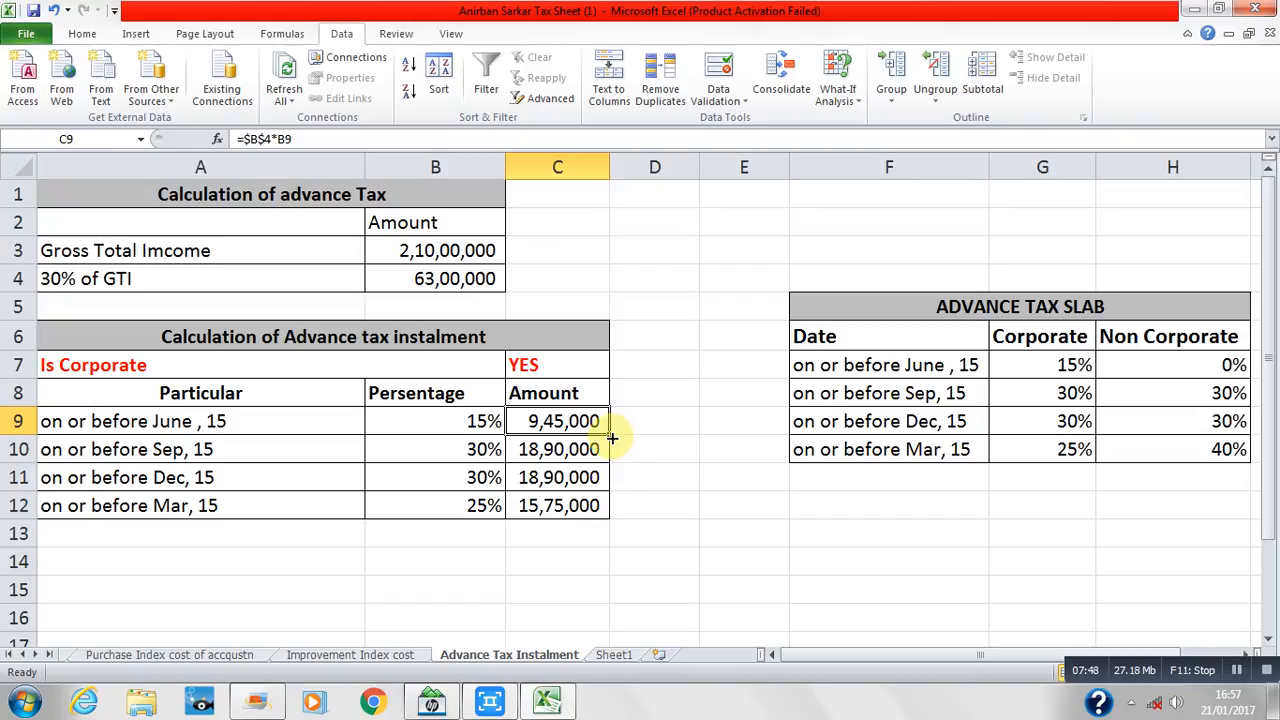
drag(611, 434, 609, 513)
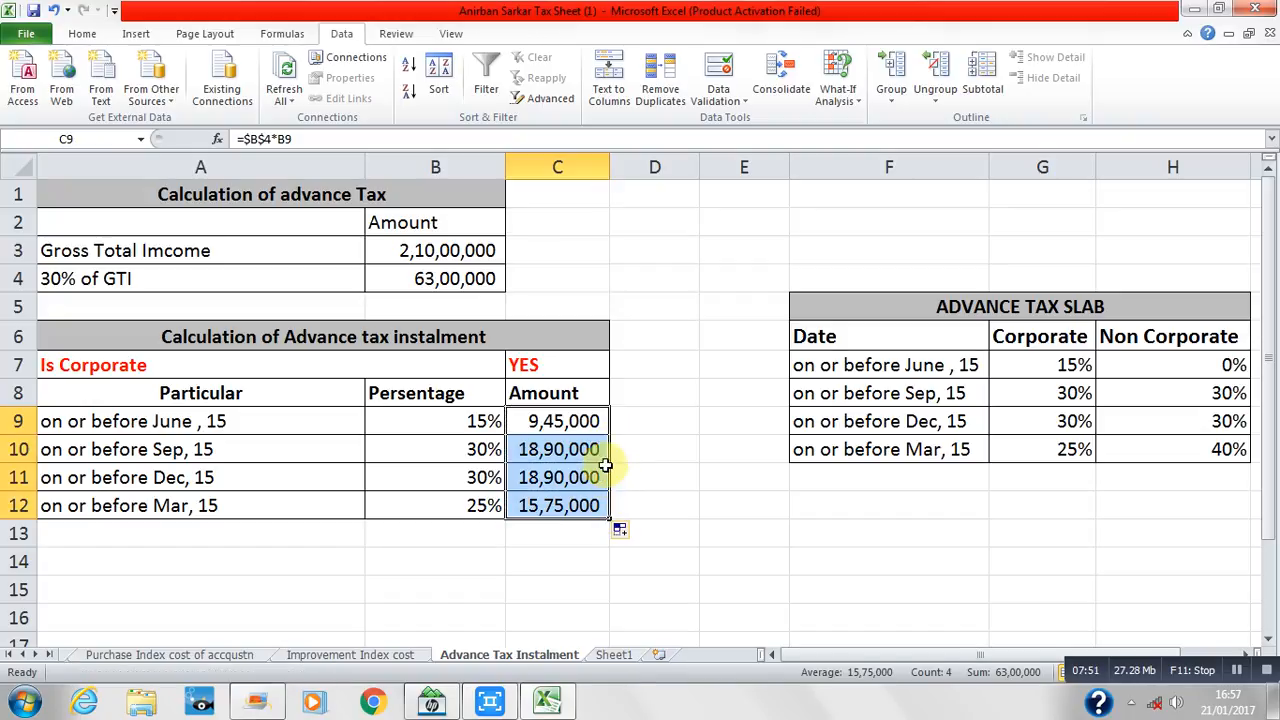
Test the instalment amounts by switching Is Corporate in C7 to NO and back to YES, and open Sheet1.
click(585, 364)
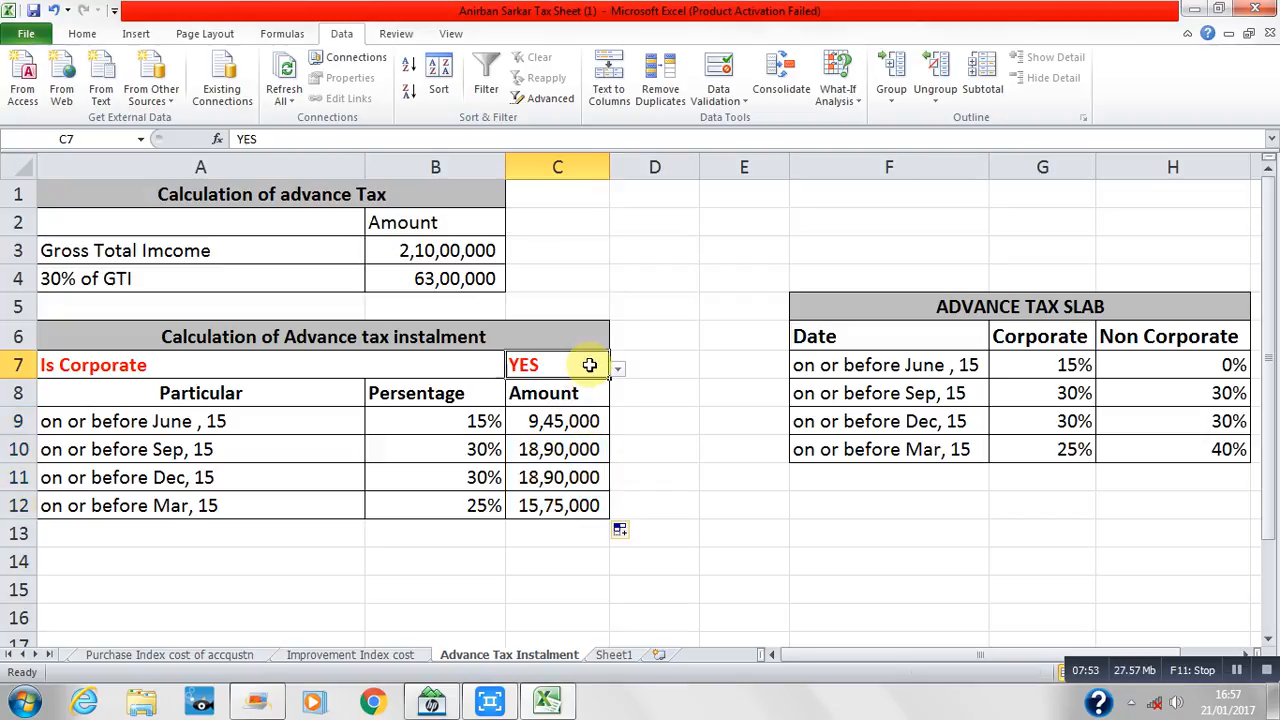
click(617, 369)
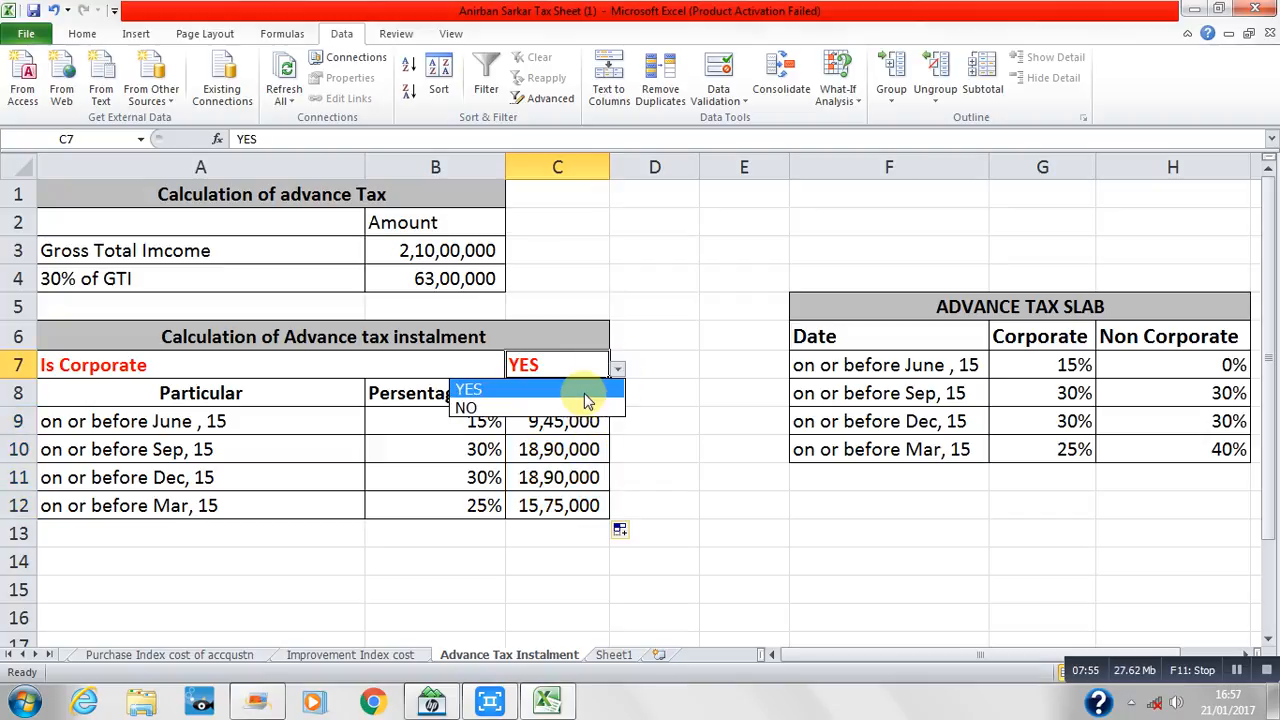
click(588, 391)
click(617, 370)
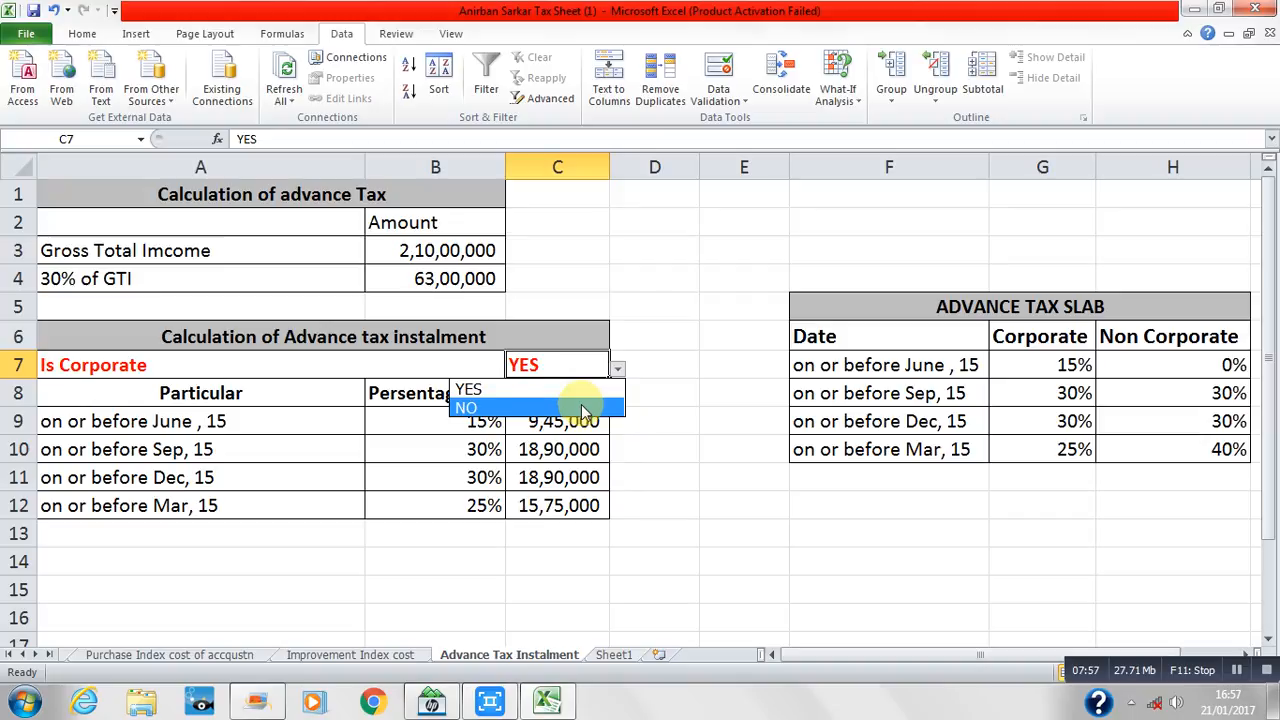
click(585, 408)
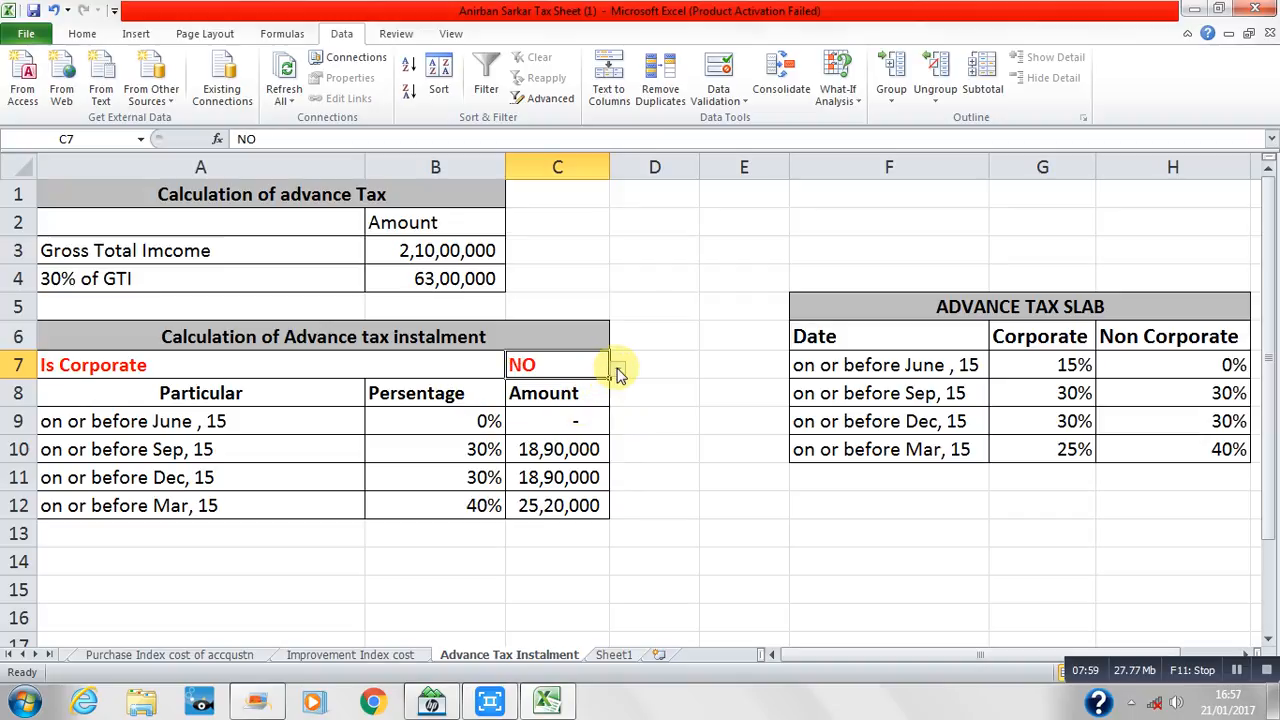
click(617, 369)
click(585, 390)
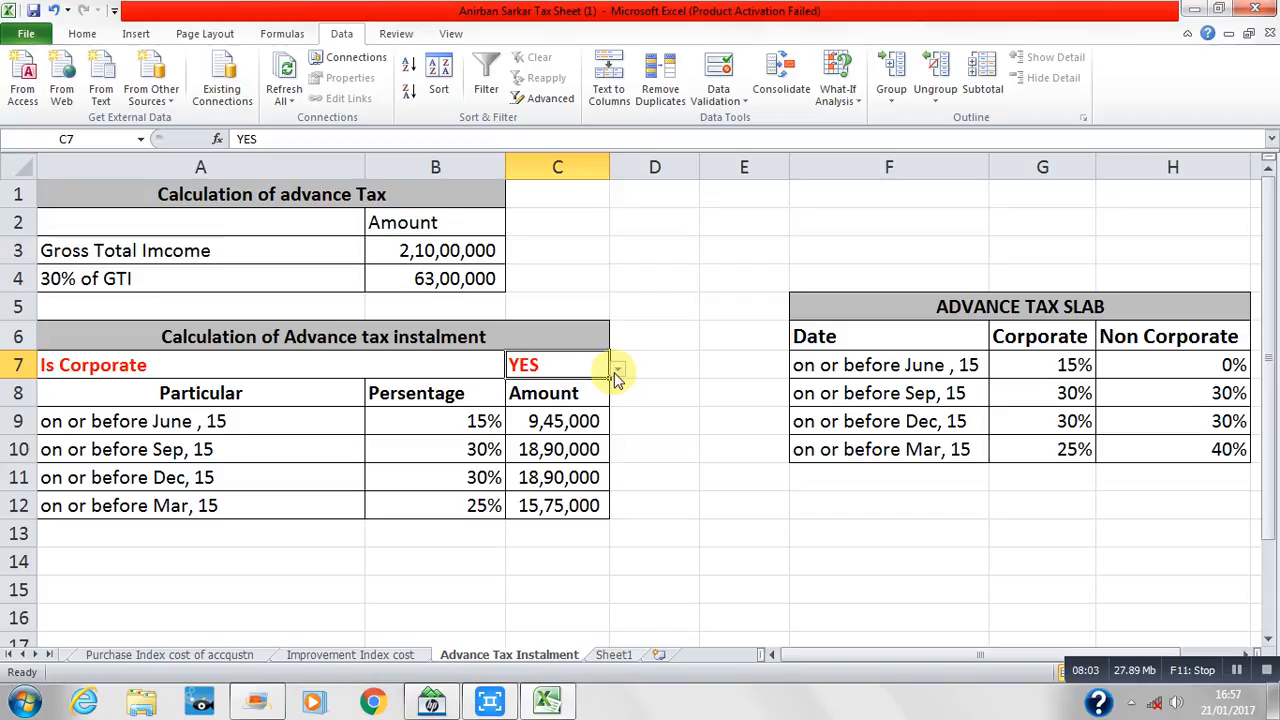
click(616, 657)
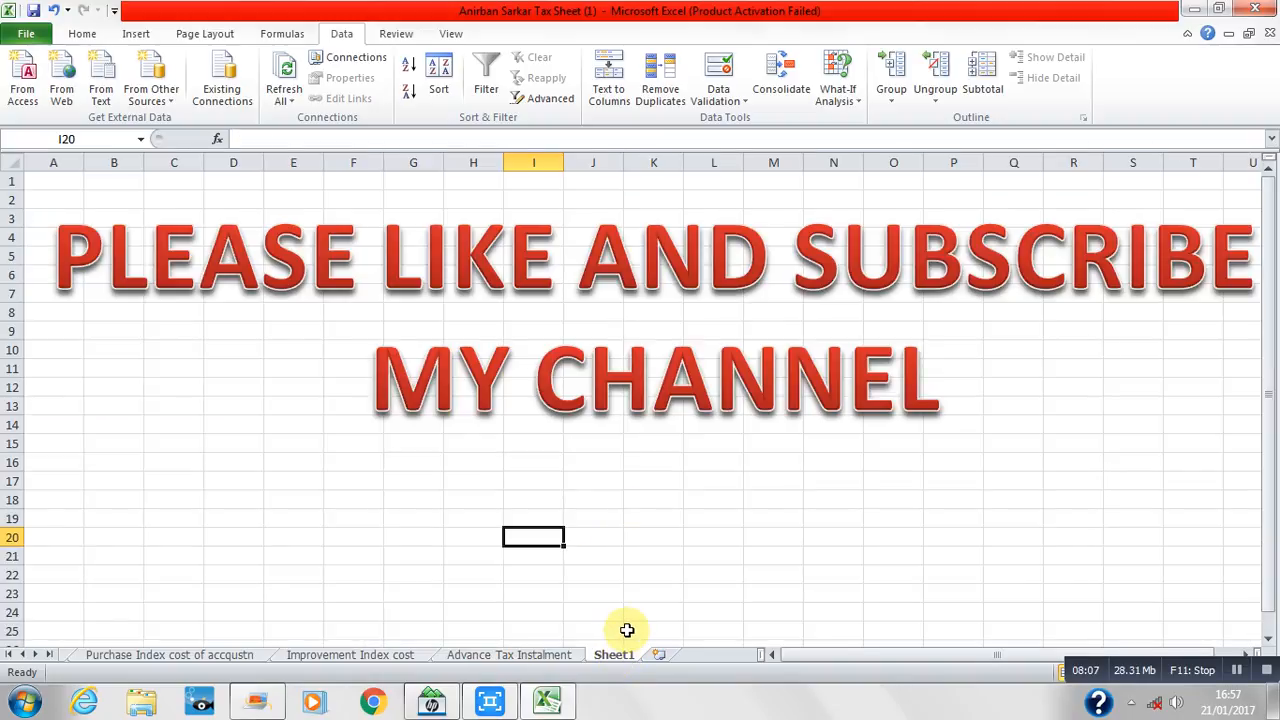